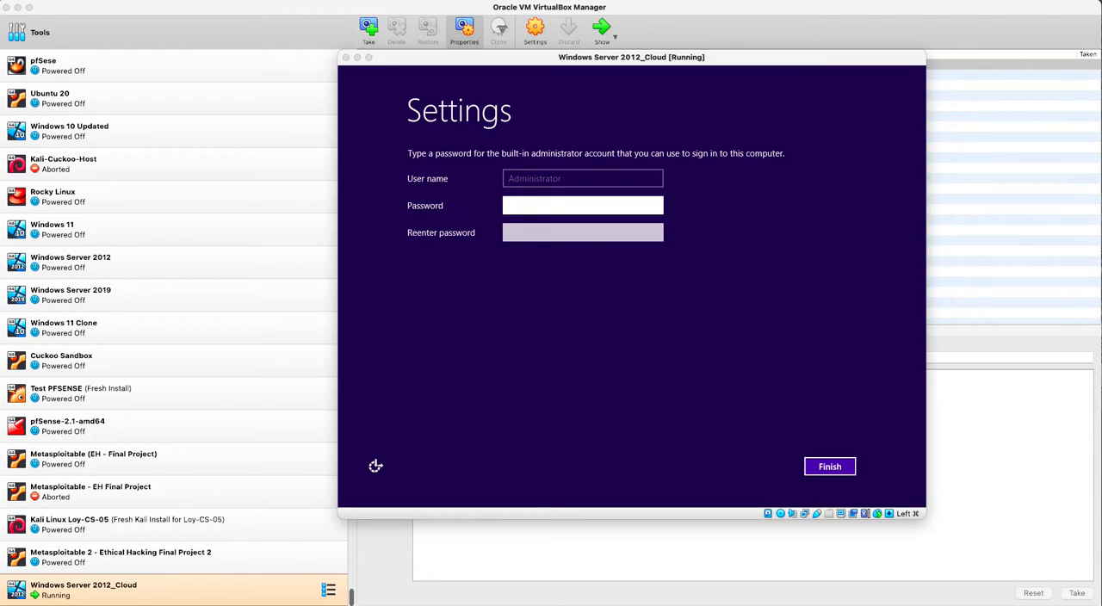
- Restart Windows Server 2012_Cloud into audit mode from the administrator password setup screen, using the virtual machine's soft keyboard
{"action": "left_click", "coordinate": [376, 466]}
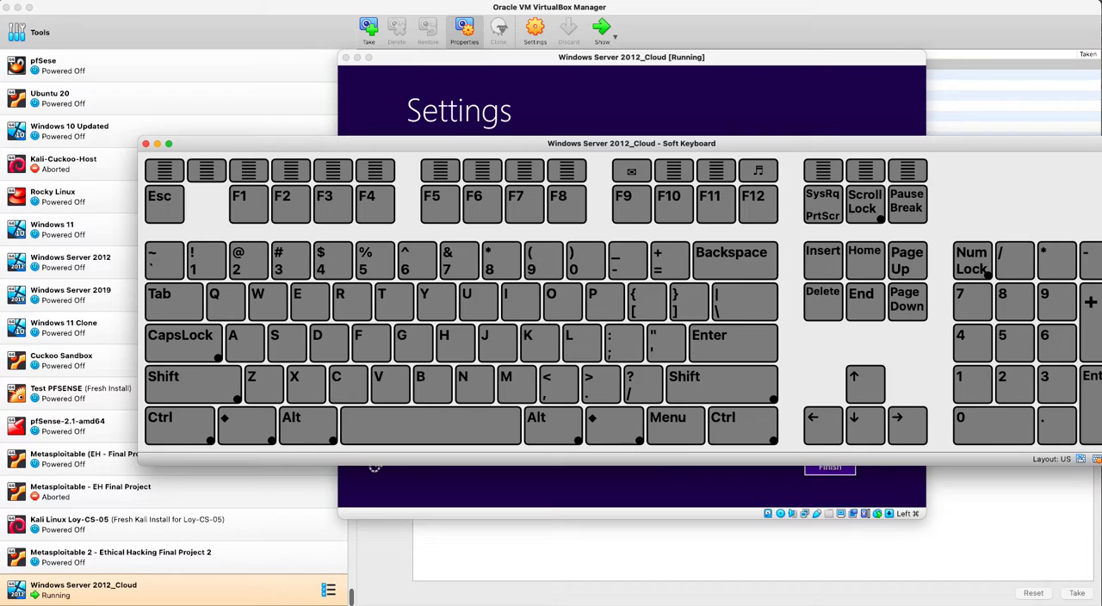
{"action": "left_click", "coordinate": [194, 381]}
{"action": "left_click", "coordinate": [179, 422]}
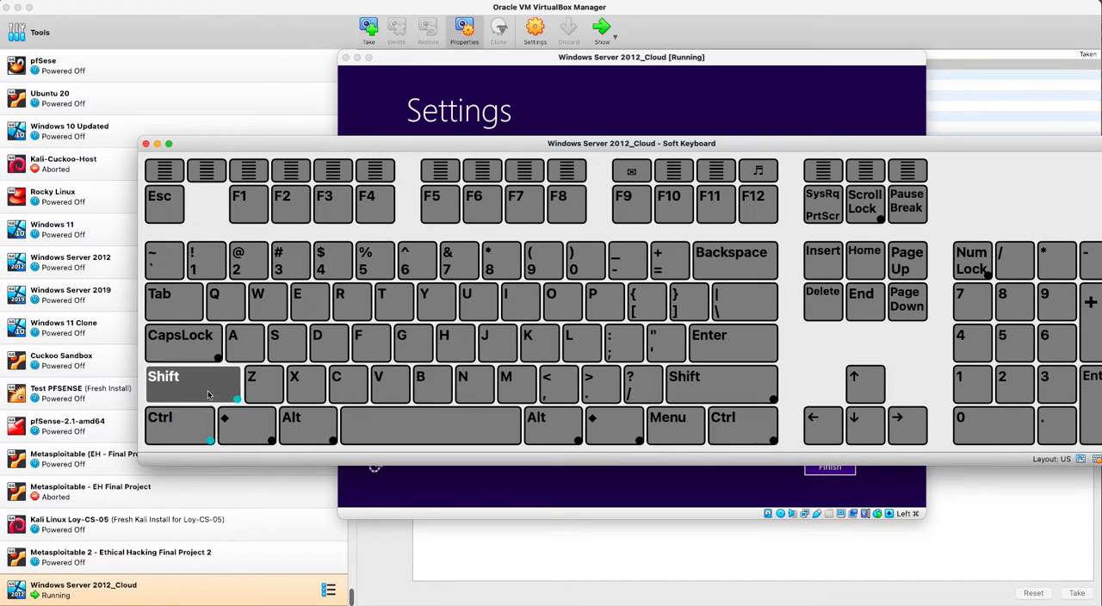
{"action": "left_click", "coordinate": [329, 200]}
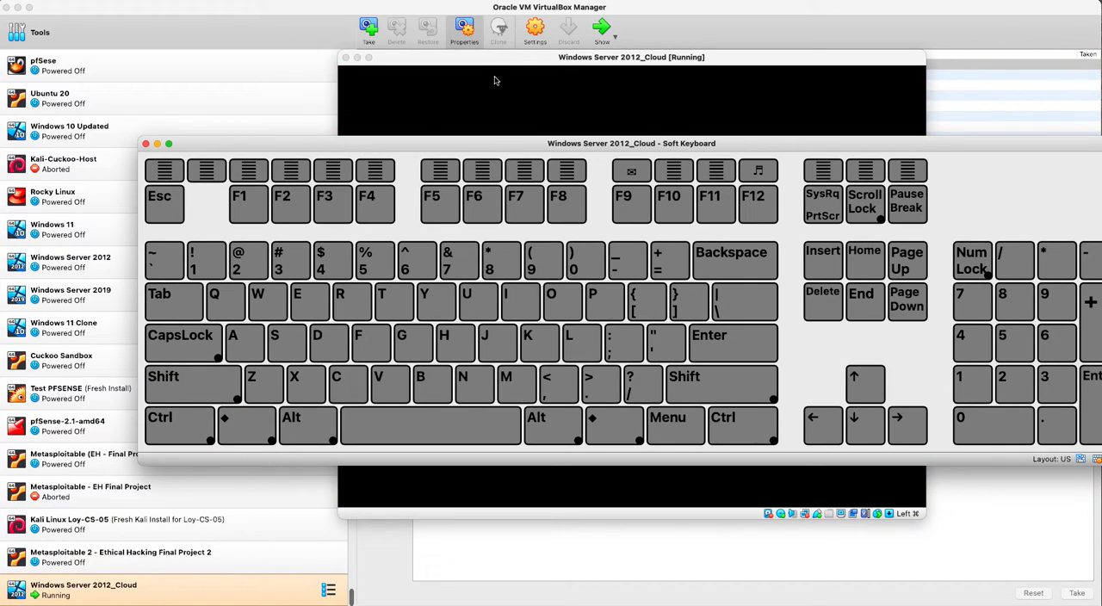
{"action": "left_click", "coordinate": [519, 58]}
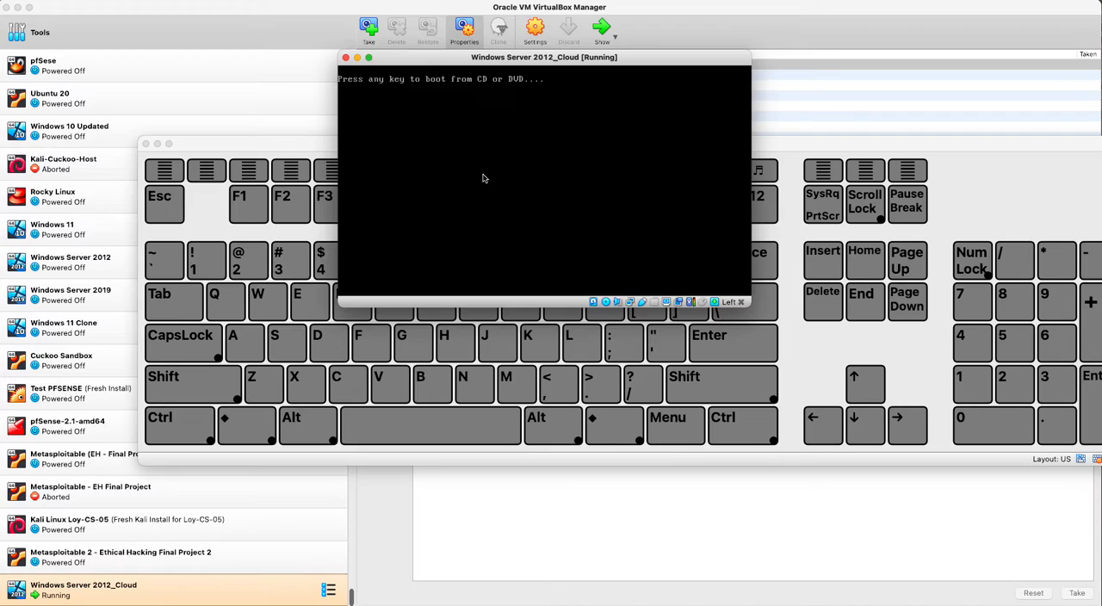
{"action": "left_click", "coordinate": [263, 383]}
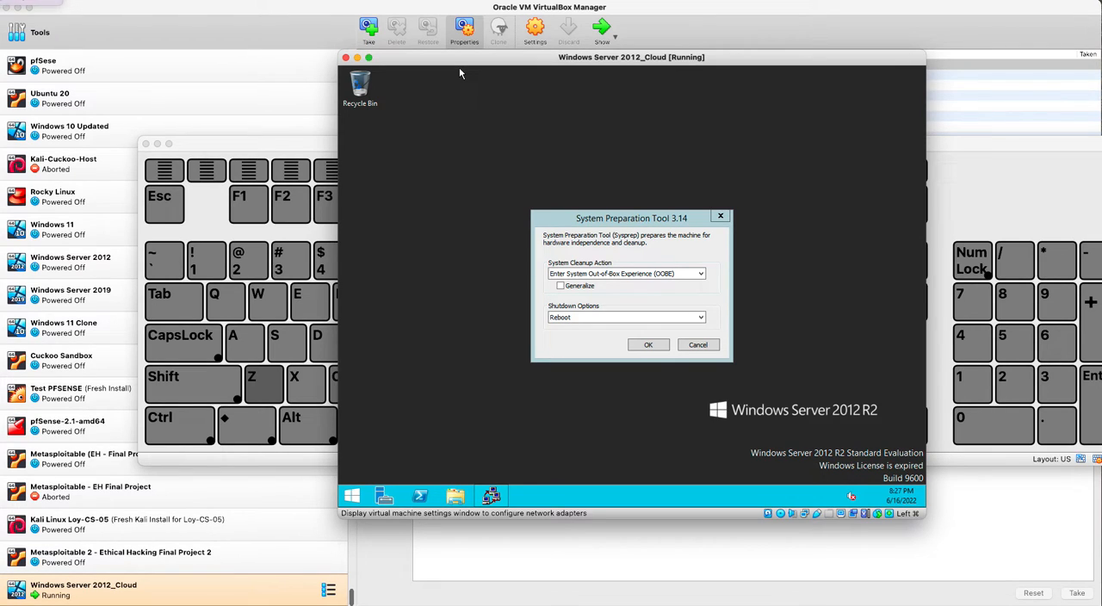
- Set the virtual machine's network adapter 1 to NAT and allow device discovery on the new network in Windows
{"action": "left_click", "coordinate": [623, 155]}
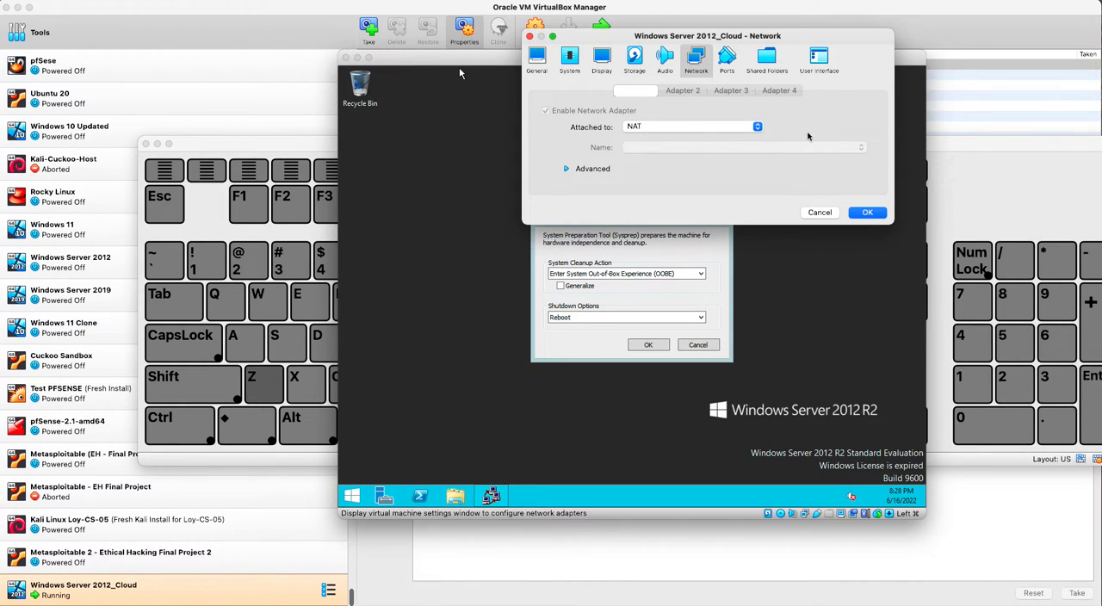
{"action": "left_click", "coordinate": [865, 213]}
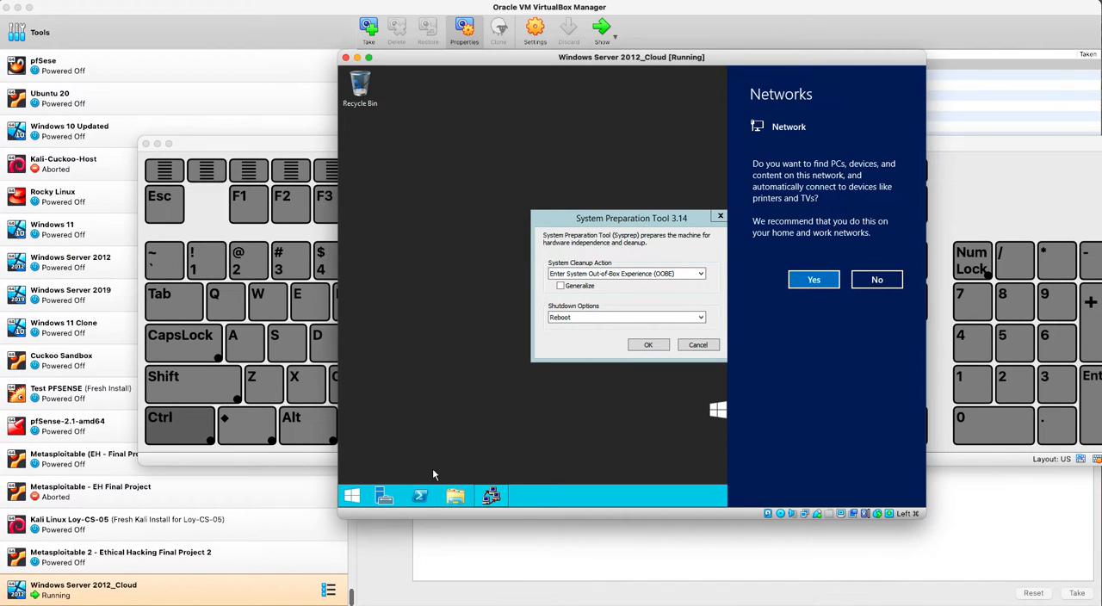
{"action": "left_click", "coordinate": [807, 279]}
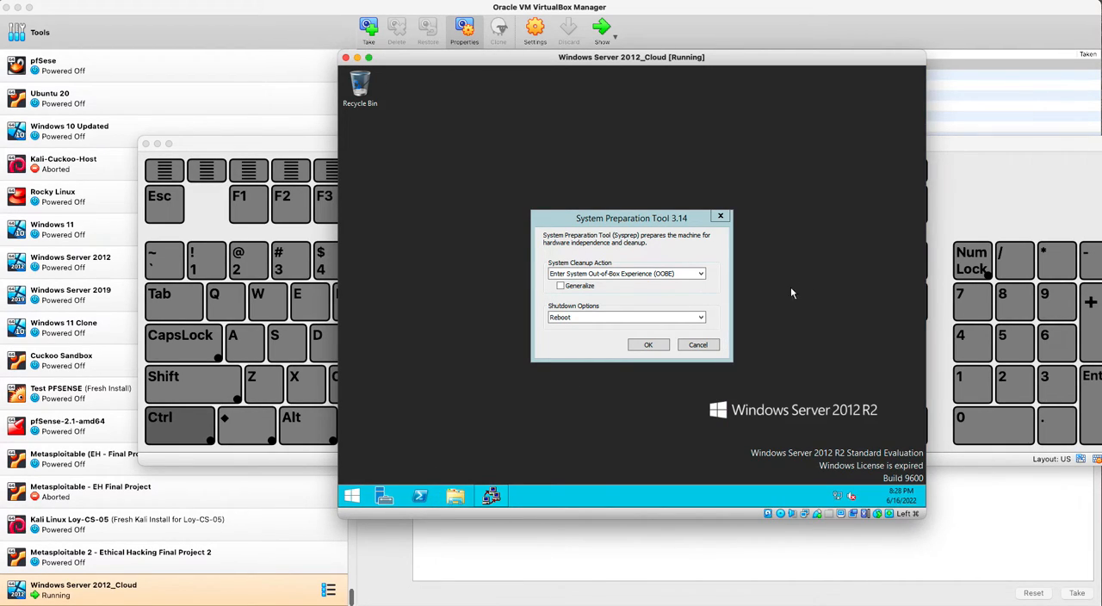
- Turn off Internet Explorer Enhanced Security Configuration for administrators in Server Manager's local server properties
{"action": "left_click", "coordinate": [377, 497]}
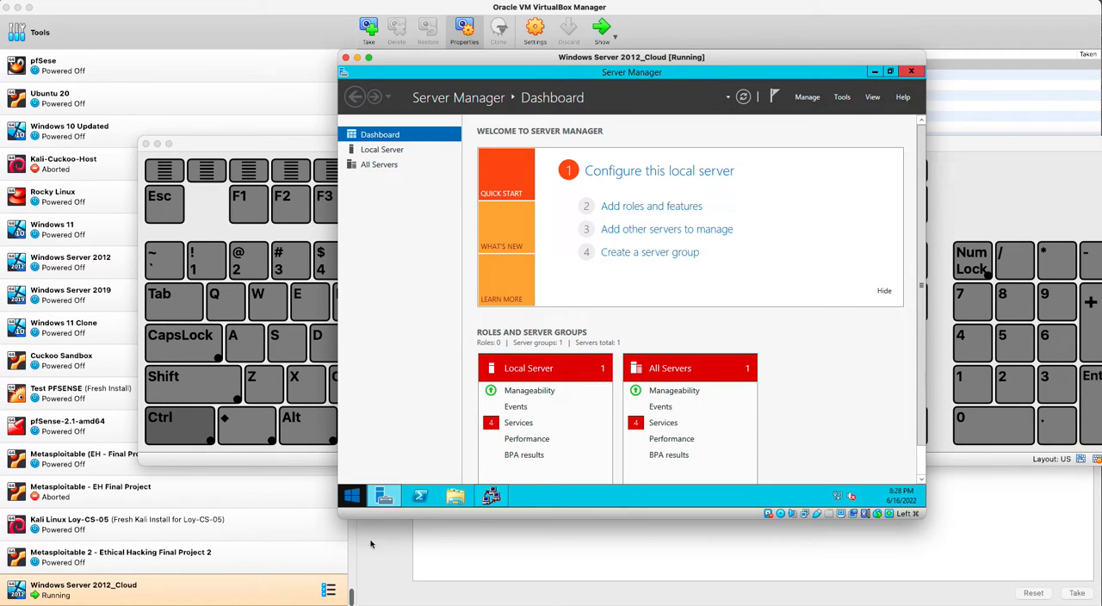
{"action": "left_click", "coordinate": [394, 151]}
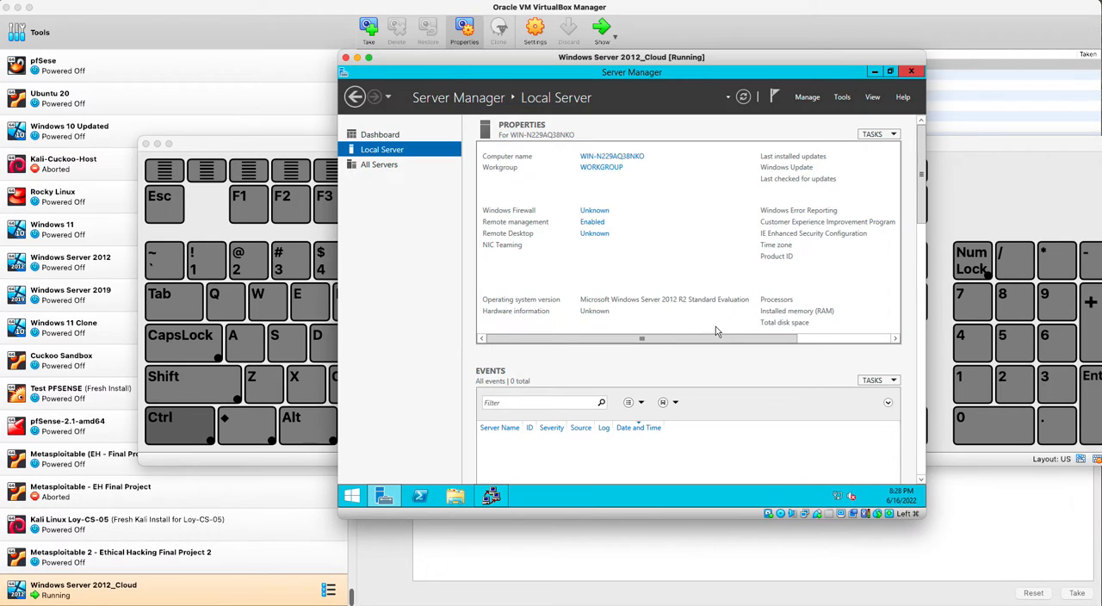
{"action": "left_click_drag", "start_coordinate": [691, 341], "coordinate": [794, 344]}
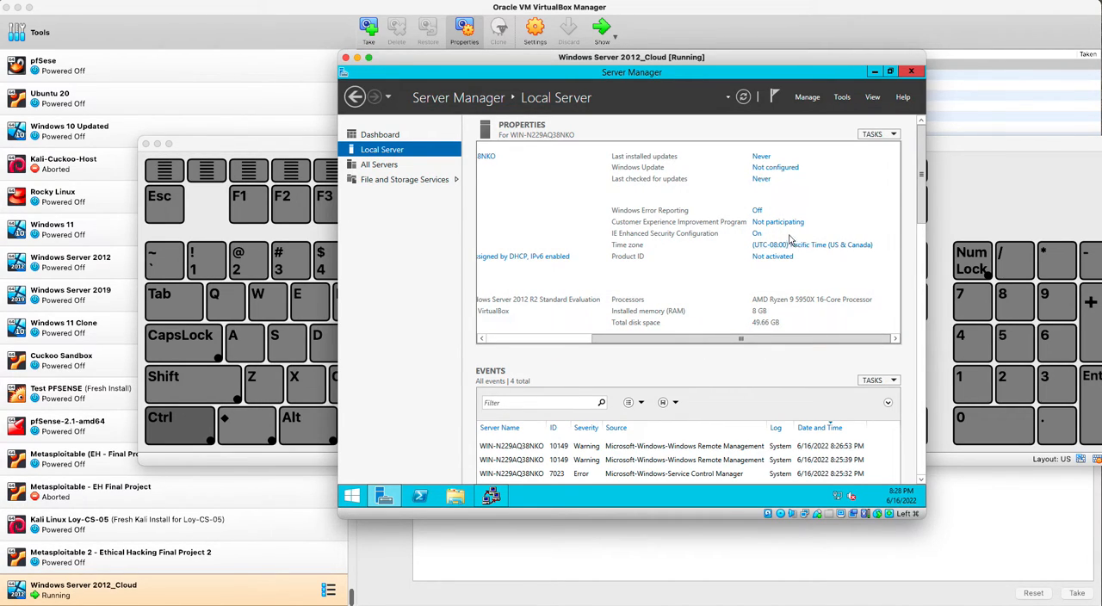
{"action": "left_click", "coordinate": [756, 233]}
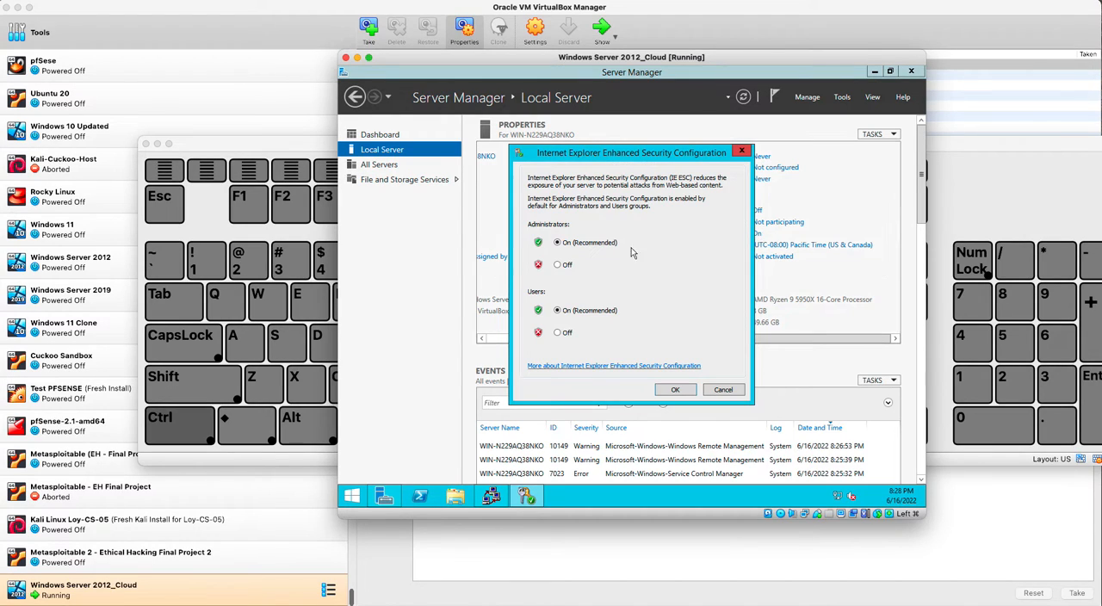
{"action": "left_click", "coordinate": [567, 265]}
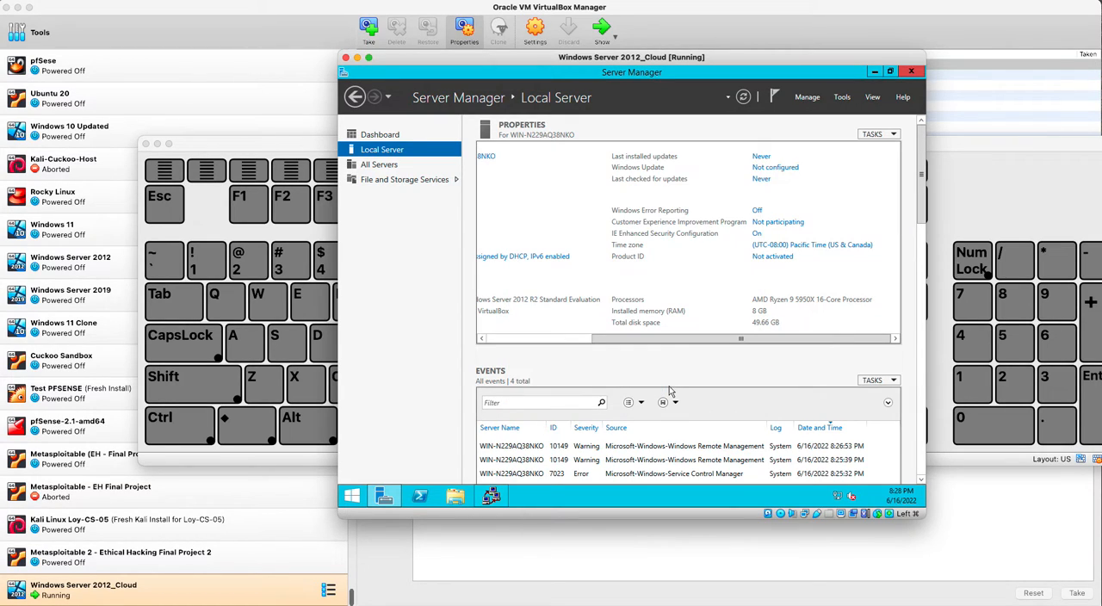
- Set the server's time zone to (UTC-06:00) Central Time (US & Canada) and close Server Manager
{"action": "left_click", "coordinate": [769, 245]}
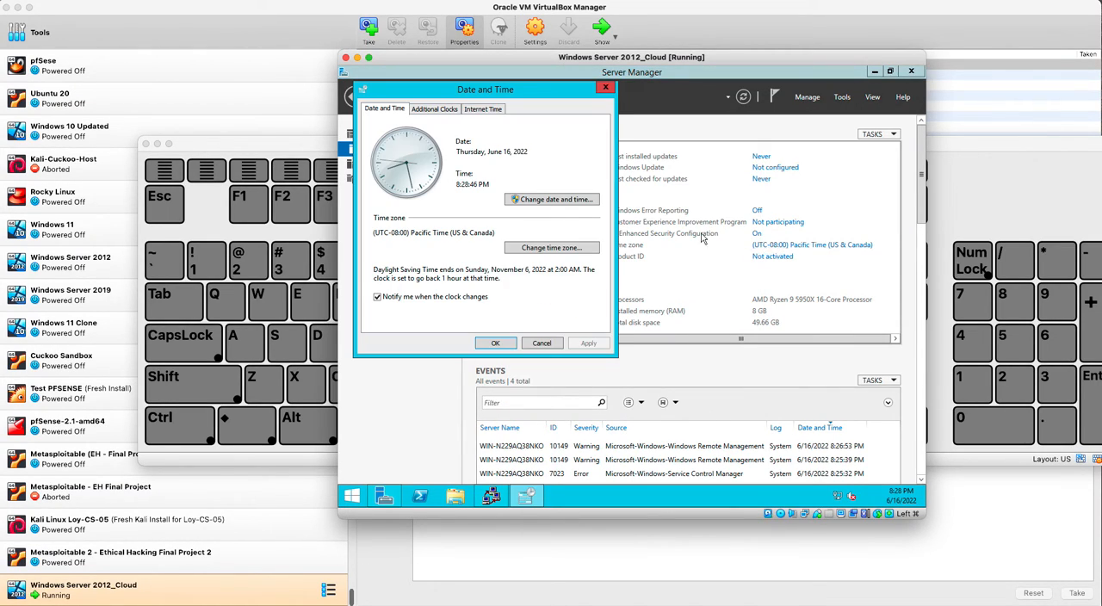
{"action": "left_click", "coordinate": [523, 249]}
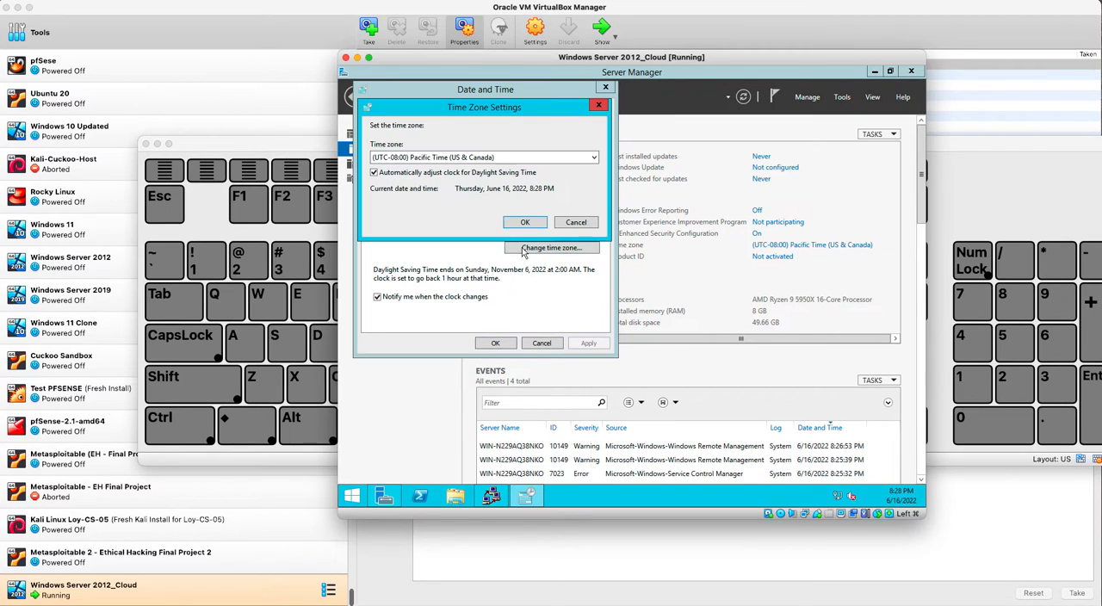
{"action": "left_click", "coordinate": [445, 157]}
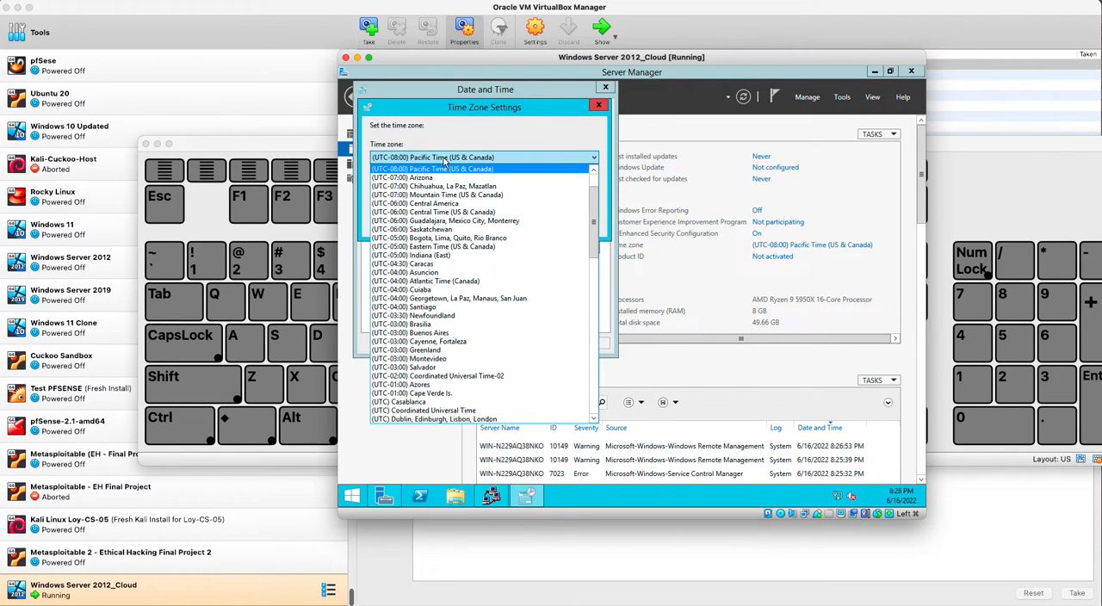
{"action": "left_click", "coordinate": [443, 211]}
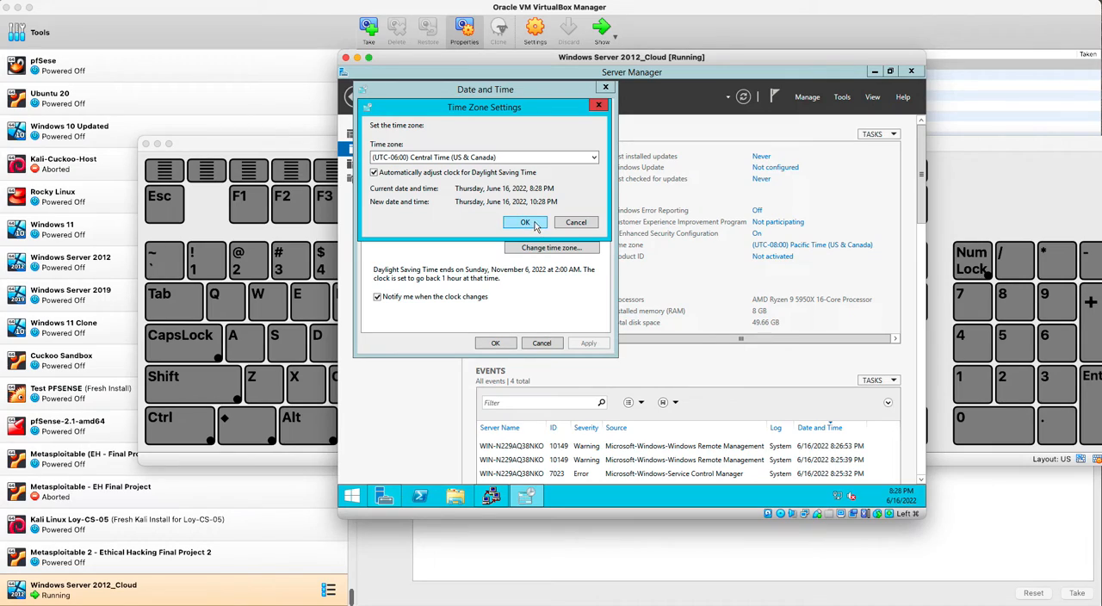
{"action": "left_click", "coordinate": [534, 223]}
{"action": "left_click", "coordinate": [497, 343]}
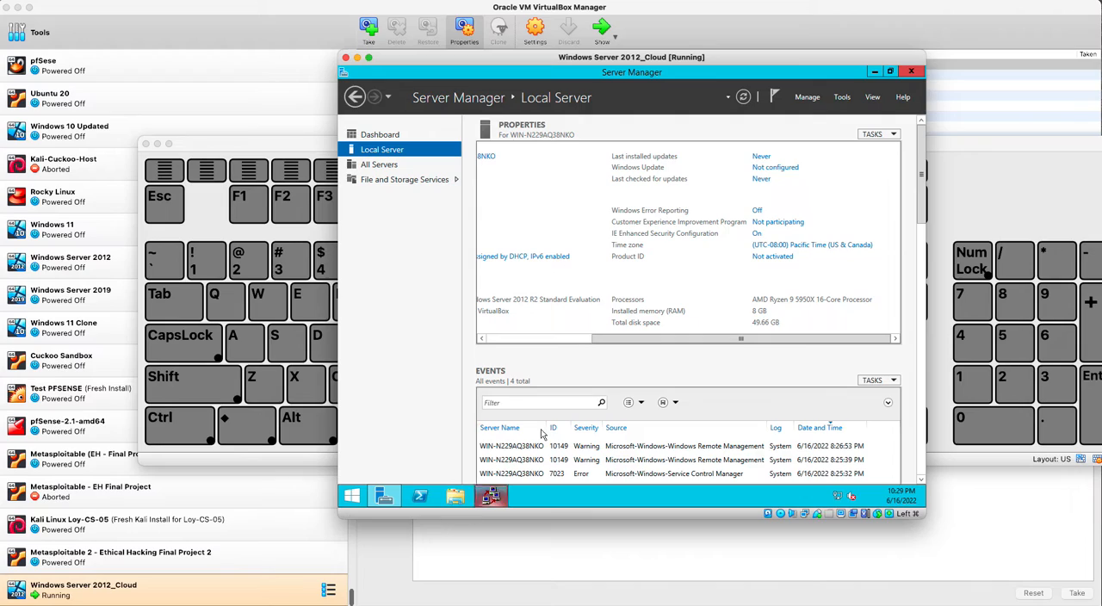
{"action": "left_click", "coordinate": [911, 71]}
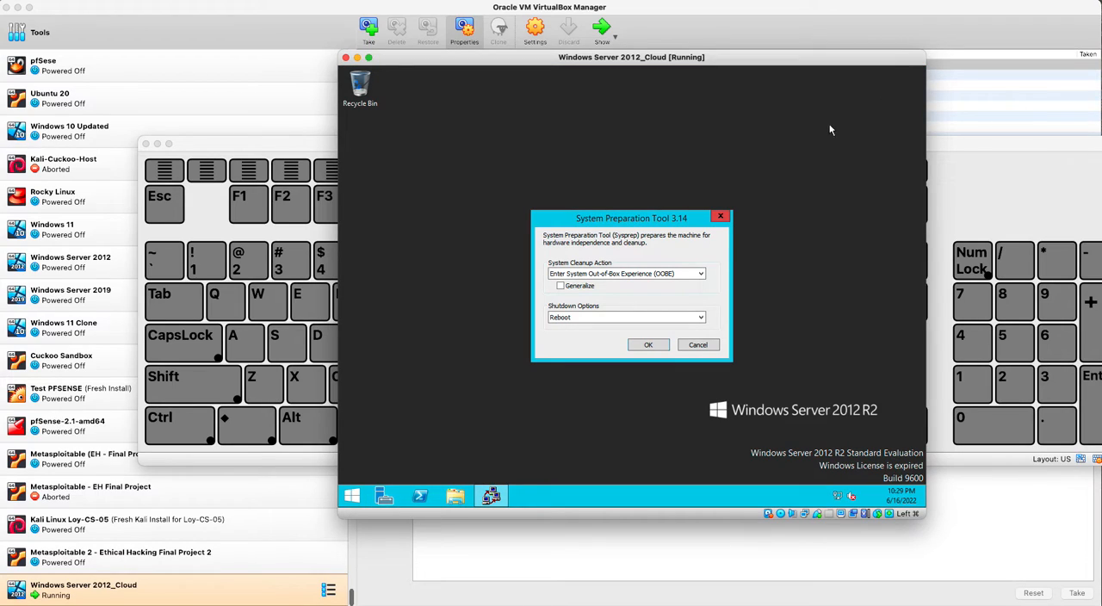
- Set up Internet Explorer without the recommended settings or Do Not Track requests, and suppress the Protected mode message
{"action": "left_click_drag", "start_coordinate": [590, 216], "coordinate": [611, 187]}
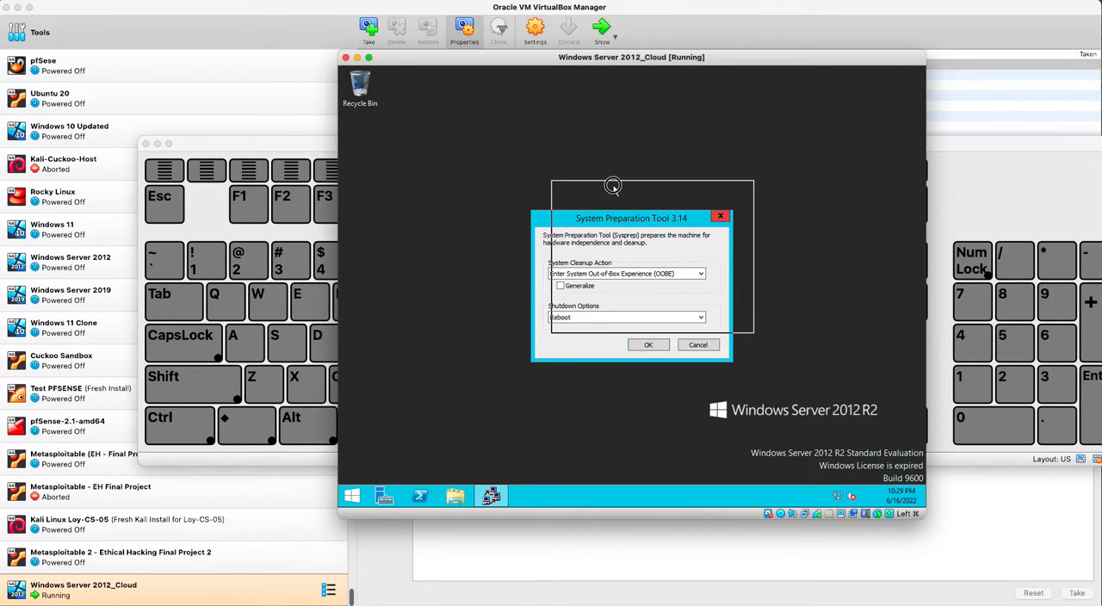
{"action": "left_click", "coordinate": [351, 496]}
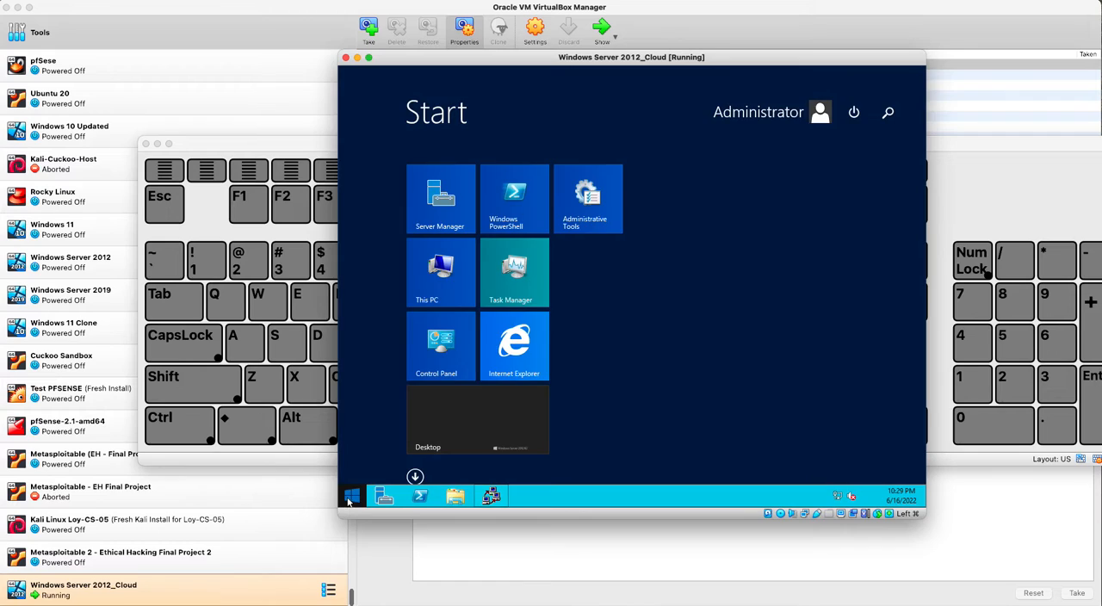
{"action": "left_click", "coordinate": [514, 347]}
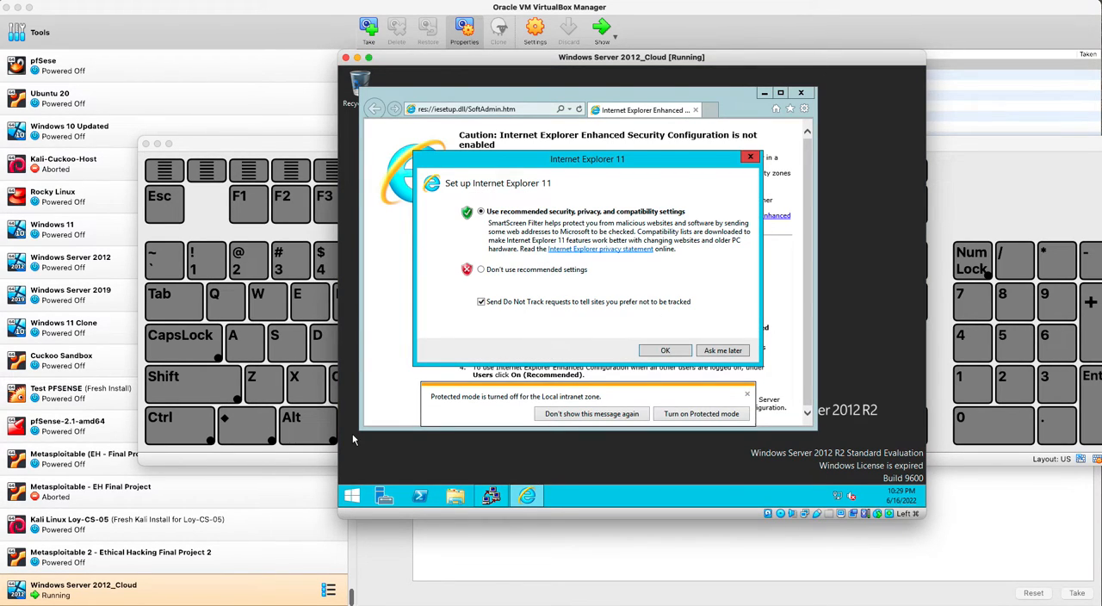
{"action": "left_click", "coordinate": [501, 273]}
{"action": "left_click", "coordinate": [661, 302]}
{"action": "left_click", "coordinate": [665, 350]}
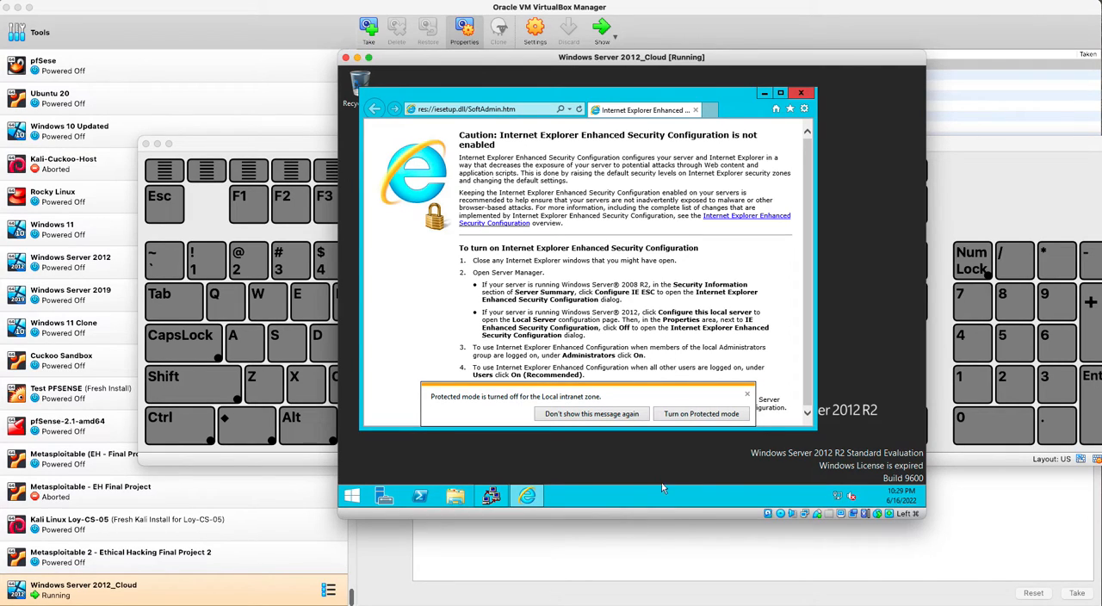
{"action": "left_click", "coordinate": [611, 416]}
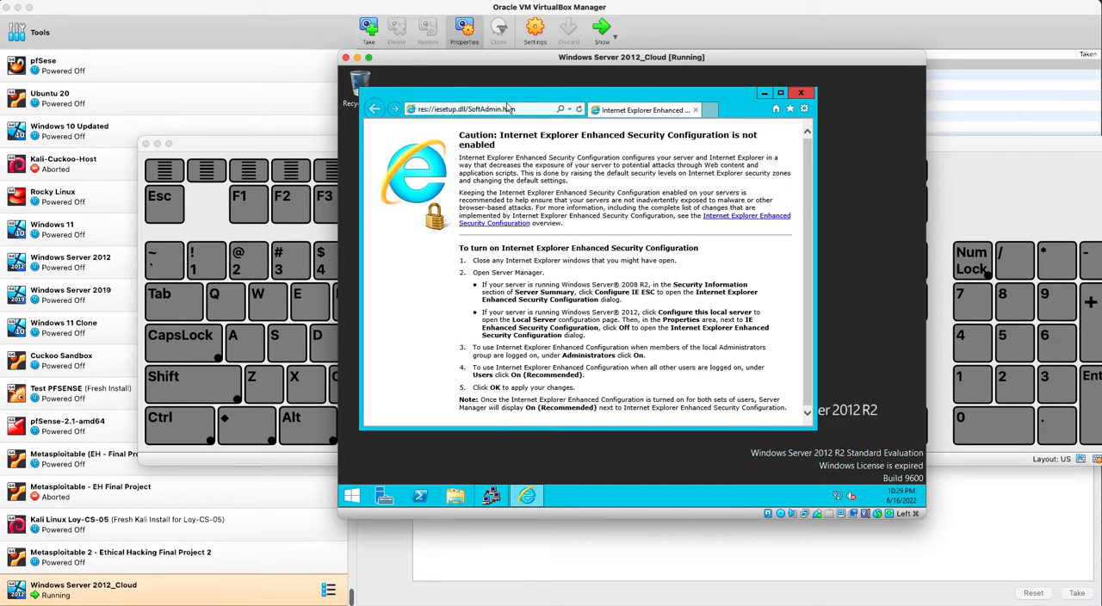
- Search the web for "bginfo download" and open the Windows Sysinternals BgInfo page on Microsoft Docs
{"action": "left_click", "coordinate": [507, 108]}
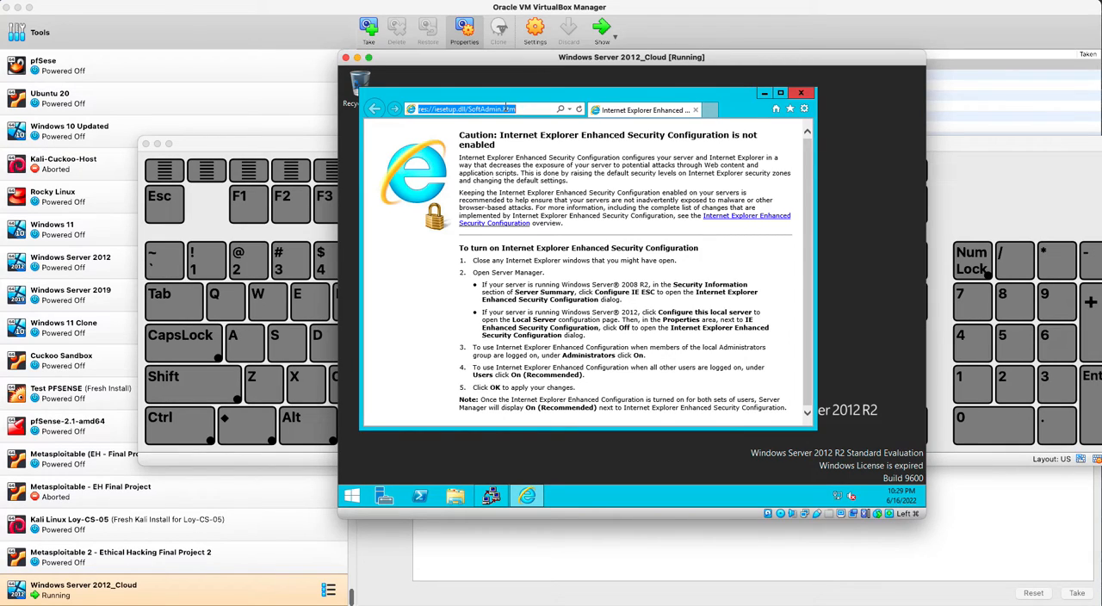
{"action": "type", "text": "bginfo download"}
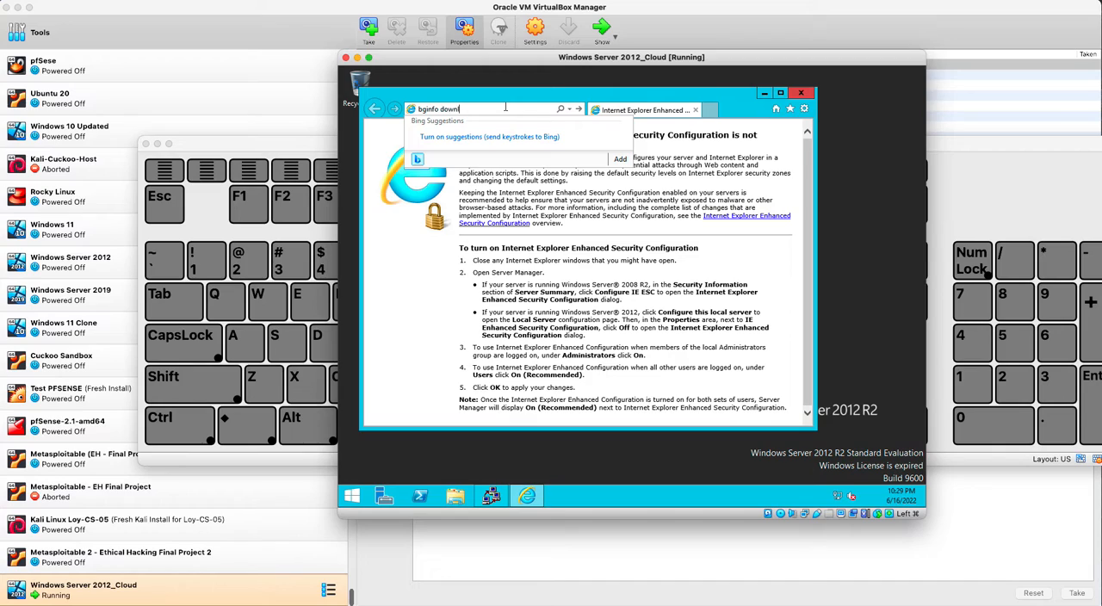
{"action": "key", "text": "Return"}
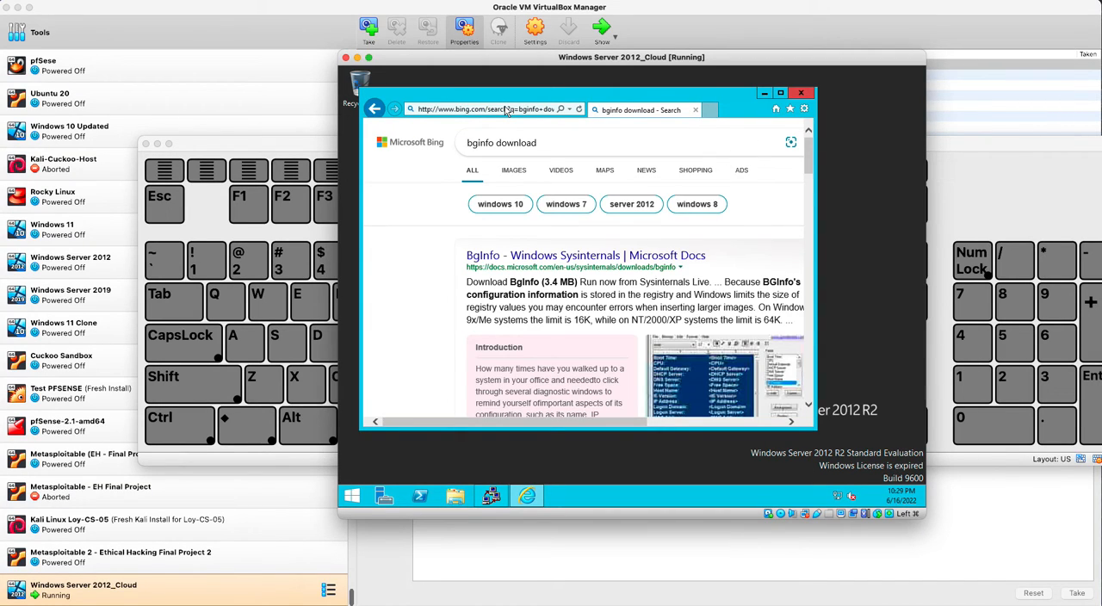
{"action": "left_click", "coordinate": [498, 257]}
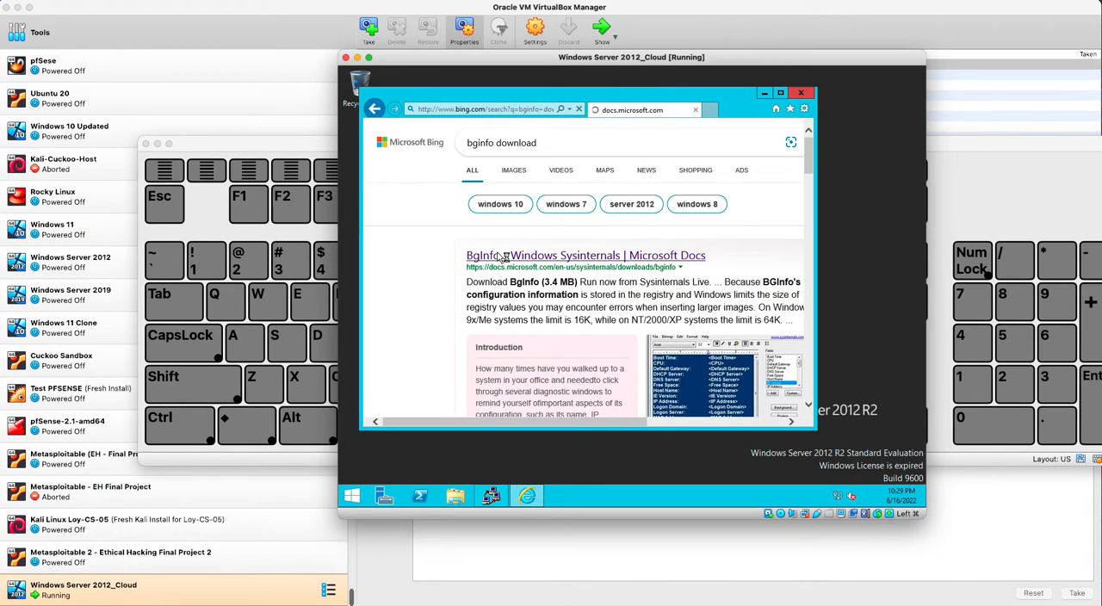
- Download and save BGInfo.zip from the BgInfo page, and open its download folder
{"action": "scroll", "coordinate": [616, 242], "scroll_direction": "down", "scroll_amount": 3}
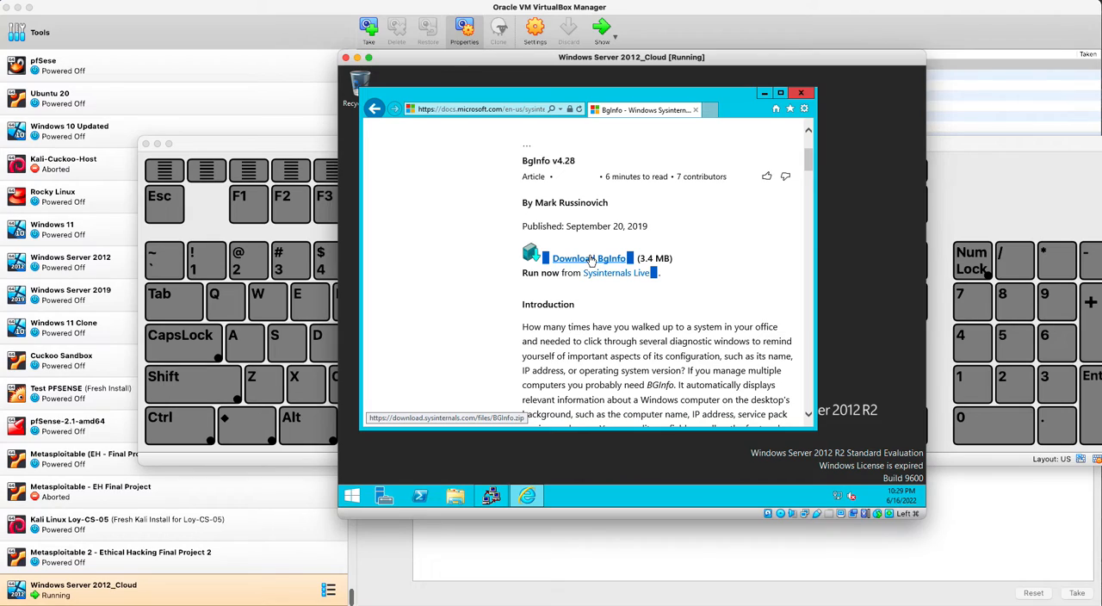
{"action": "left_click", "coordinate": [591, 259]}
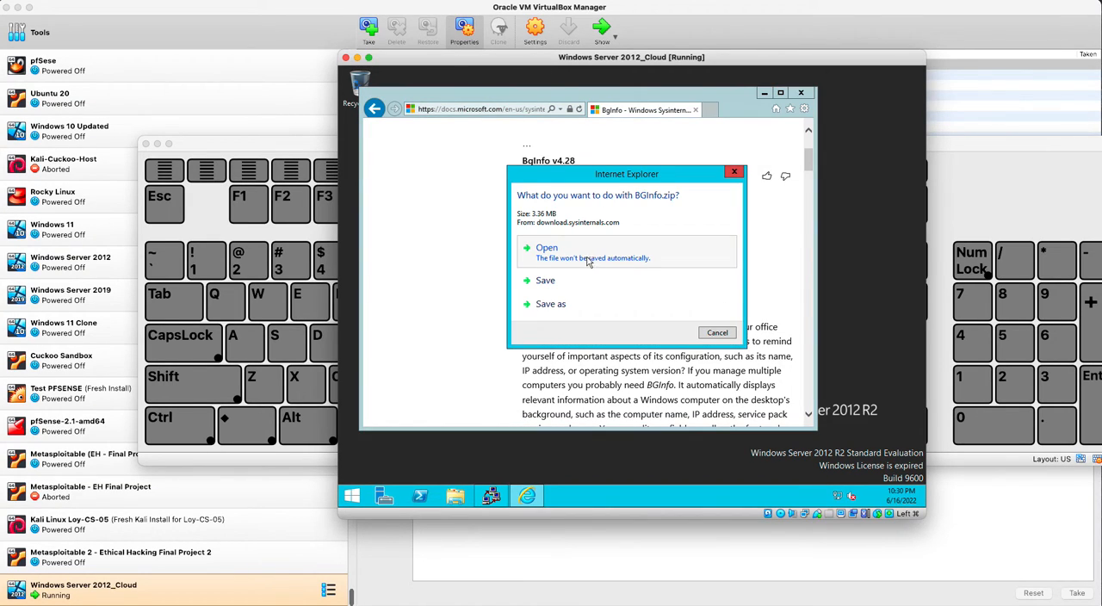
{"action": "left_click", "coordinate": [571, 281]}
{"action": "key", "text": "shift"}
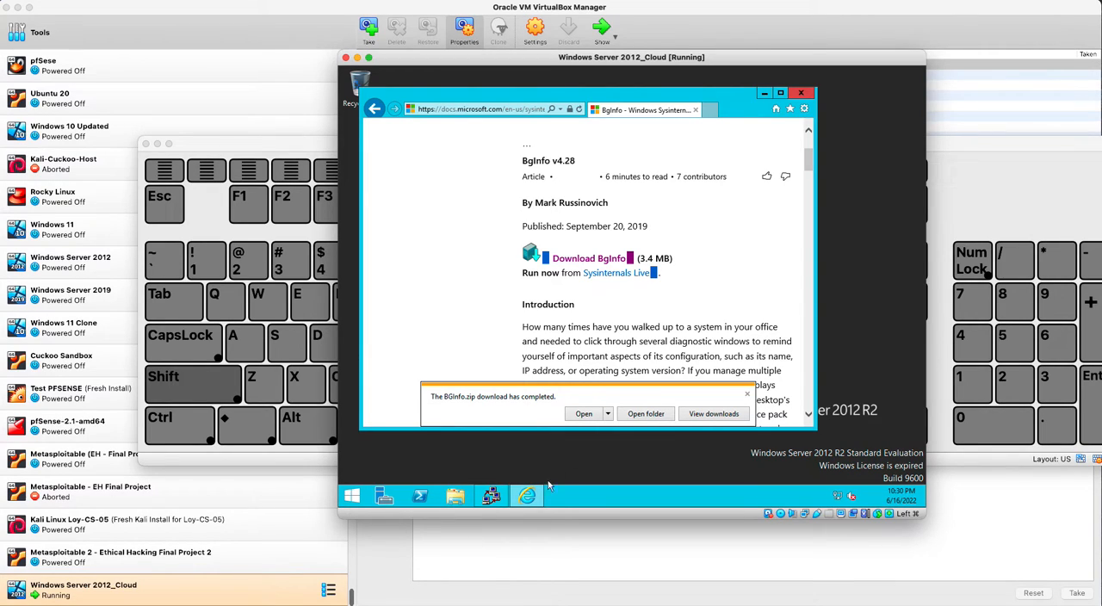
{"action": "left_click", "coordinate": [661, 415]}
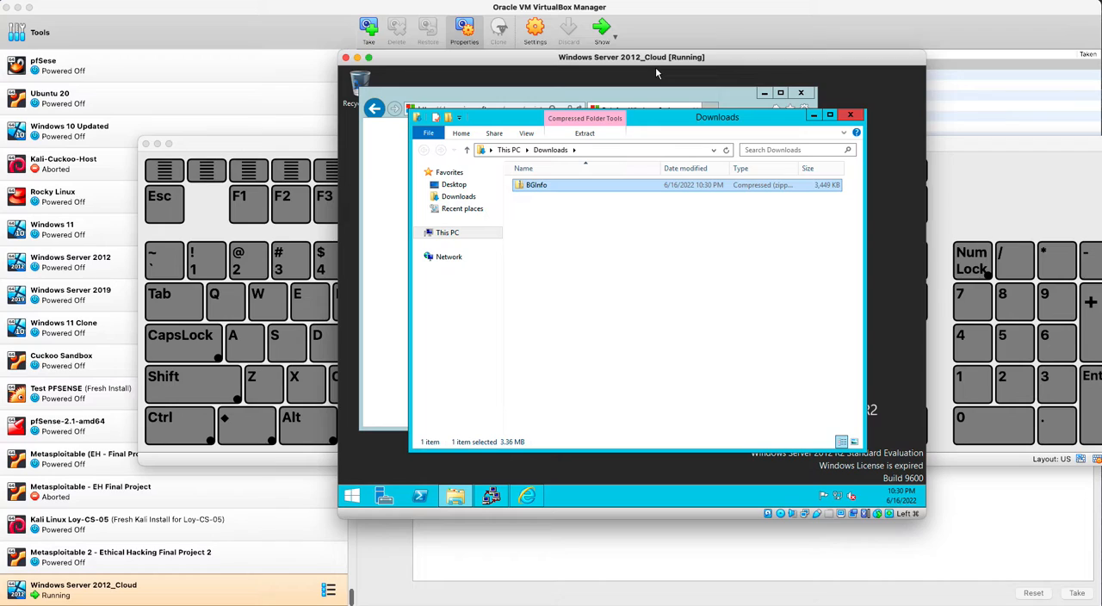
- Review the IE Enhanced Security Configuration and time zone in Server Manager's local server properties
{"action": "left_click", "coordinate": [384, 495]}
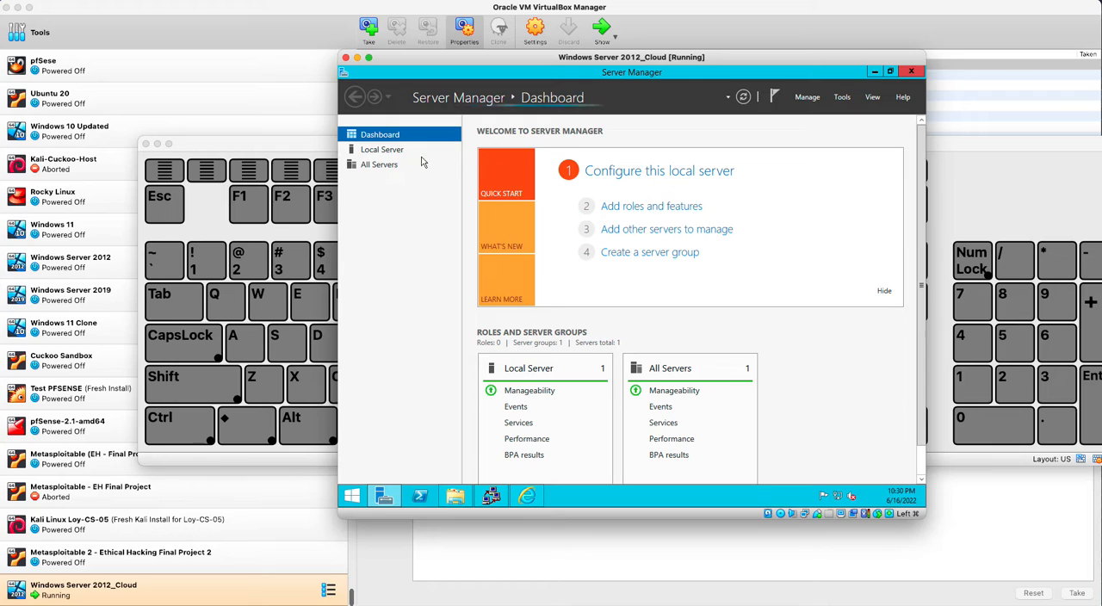
{"action": "left_click", "coordinate": [398, 153]}
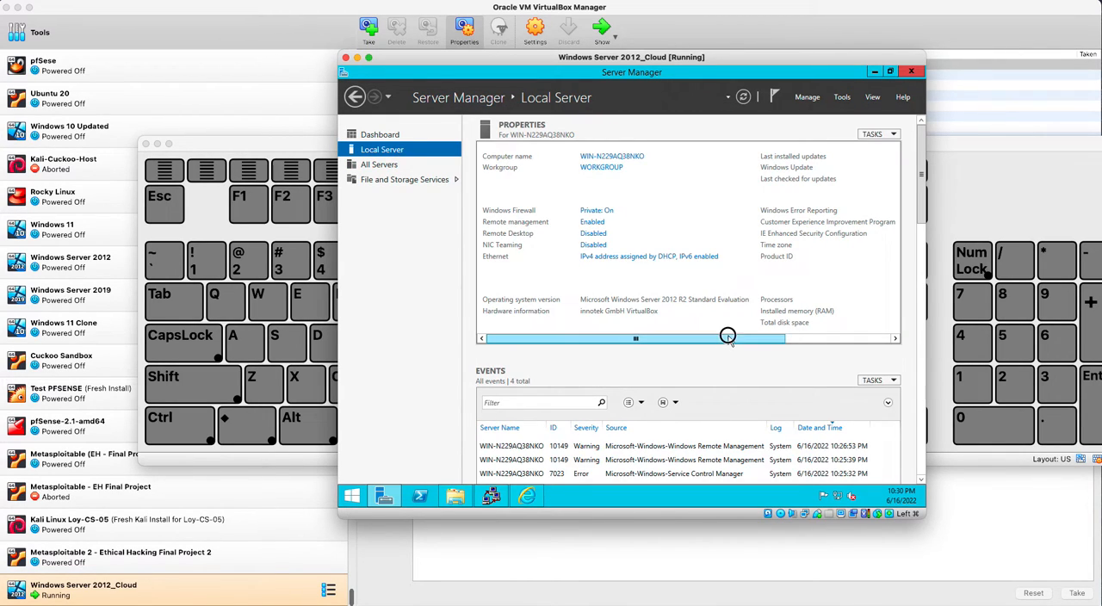
{"action": "left_click_drag", "start_coordinate": [728, 338], "coordinate": [917, 338]}
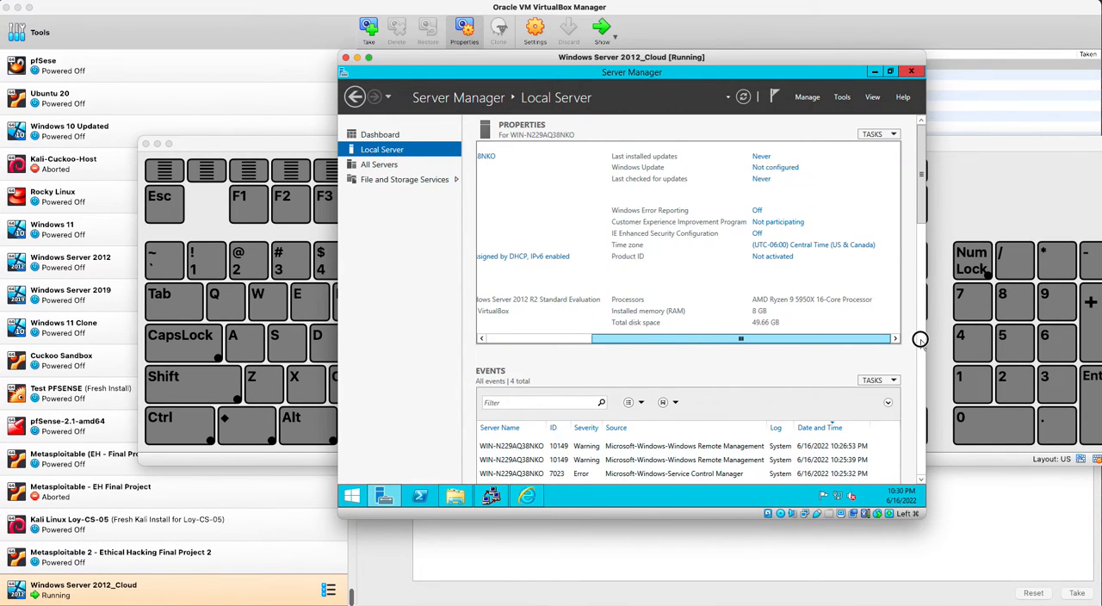
- Review the IE Enhanced Security Configuration options for administrators and users without saving, and close Server Manager
{"action": "left_click", "coordinate": [757, 234]}
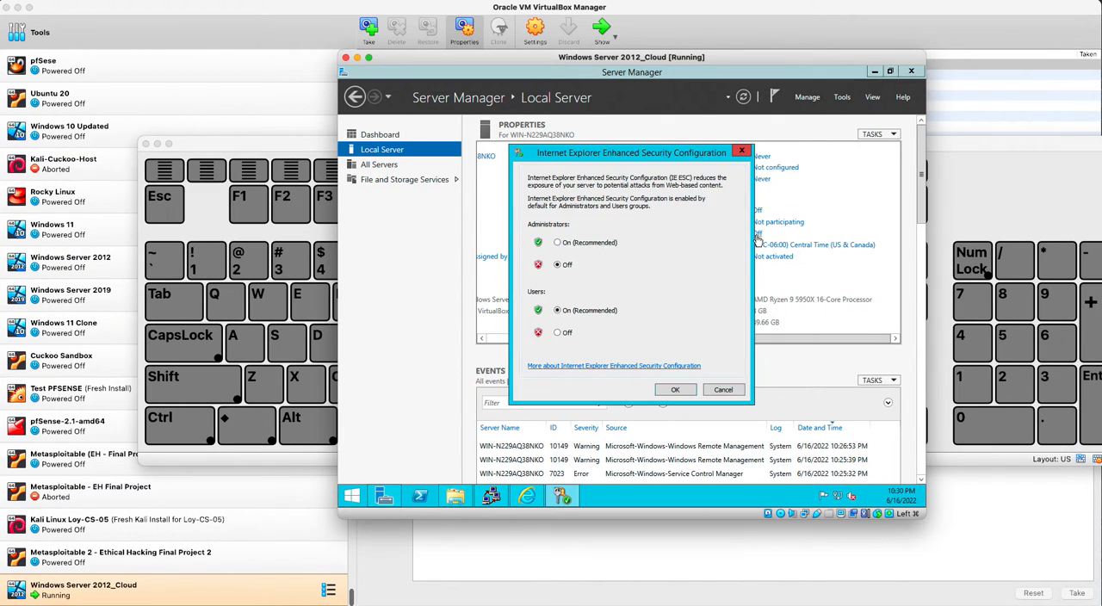
{"action": "left_click", "coordinate": [564, 268]}
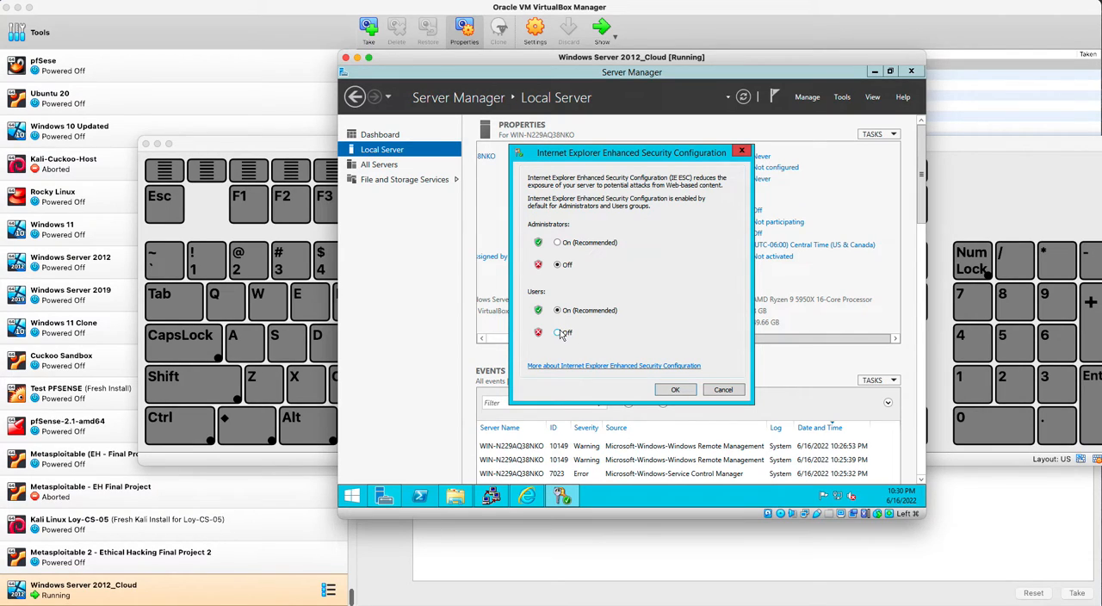
{"action": "left_click", "coordinate": [736, 388]}
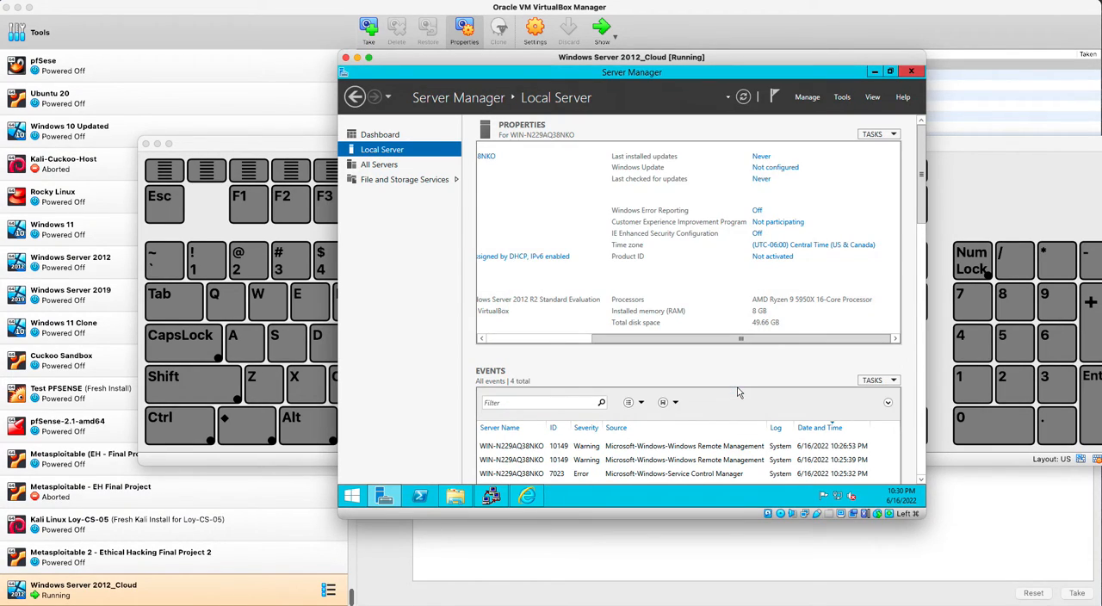
{"action": "left_click", "coordinate": [912, 72]}
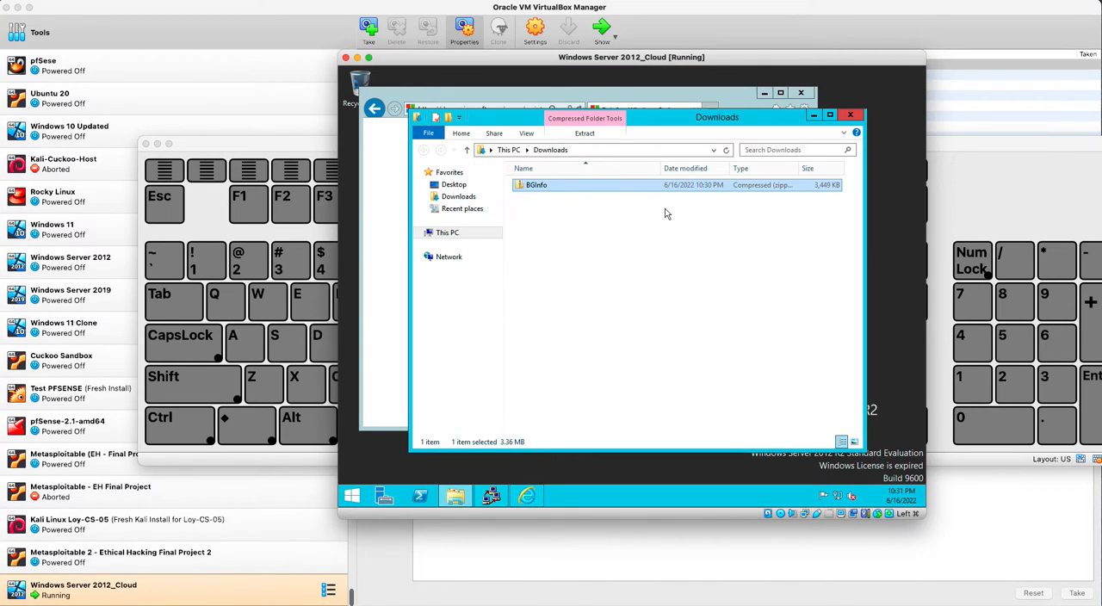
- Extract the downloaded BGInfo archive into the BGInfo folder inside Downloads
{"action": "right_click", "coordinate": [544, 191]}
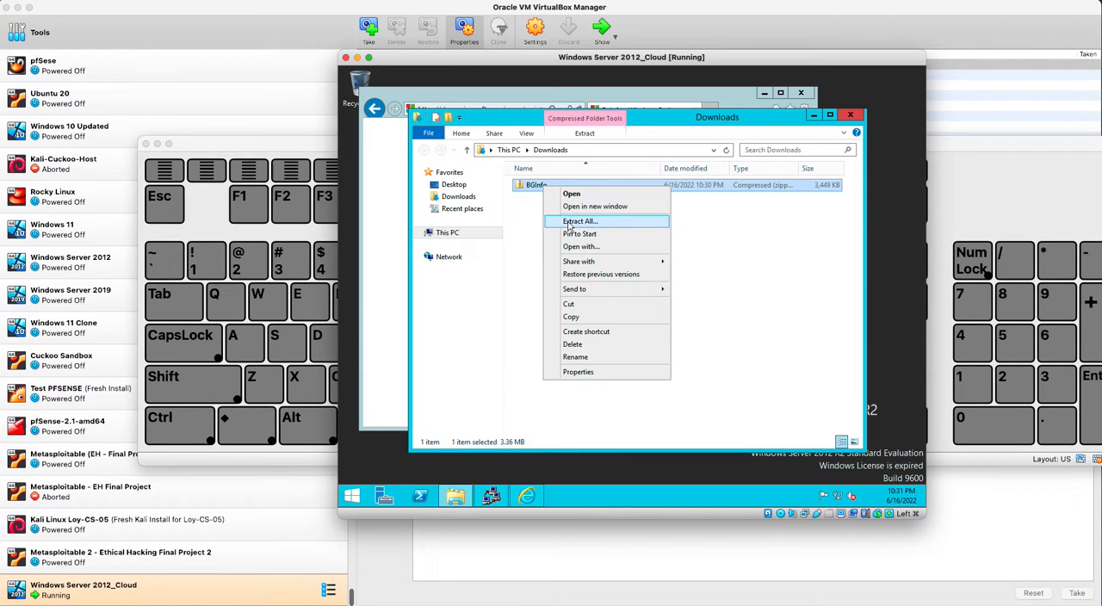
{"action": "left_click", "coordinate": [569, 222]}
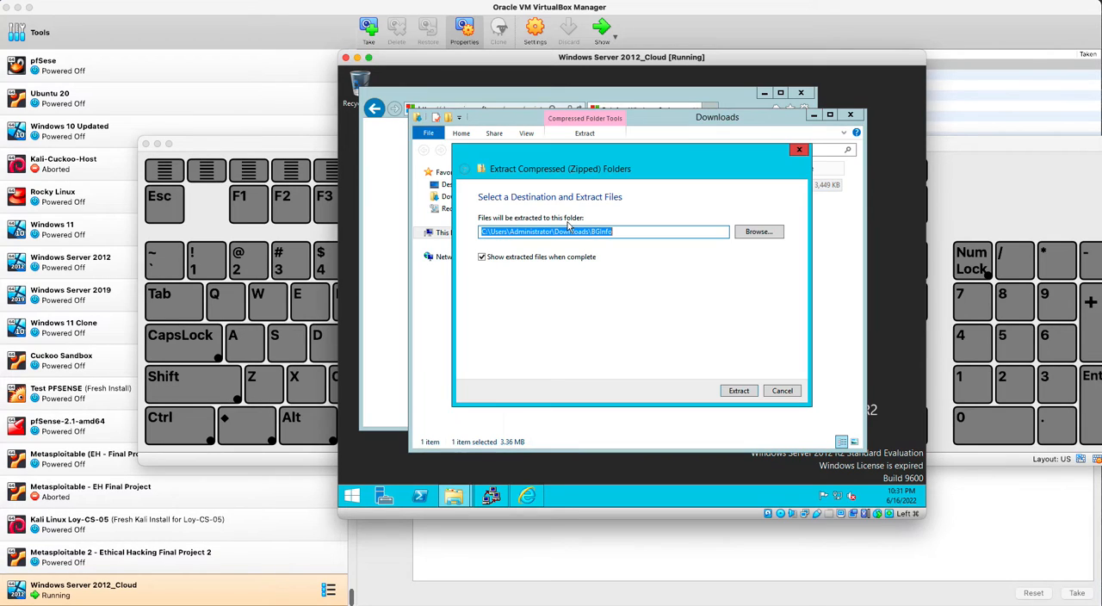
{"action": "left_click", "coordinate": [739, 390]}
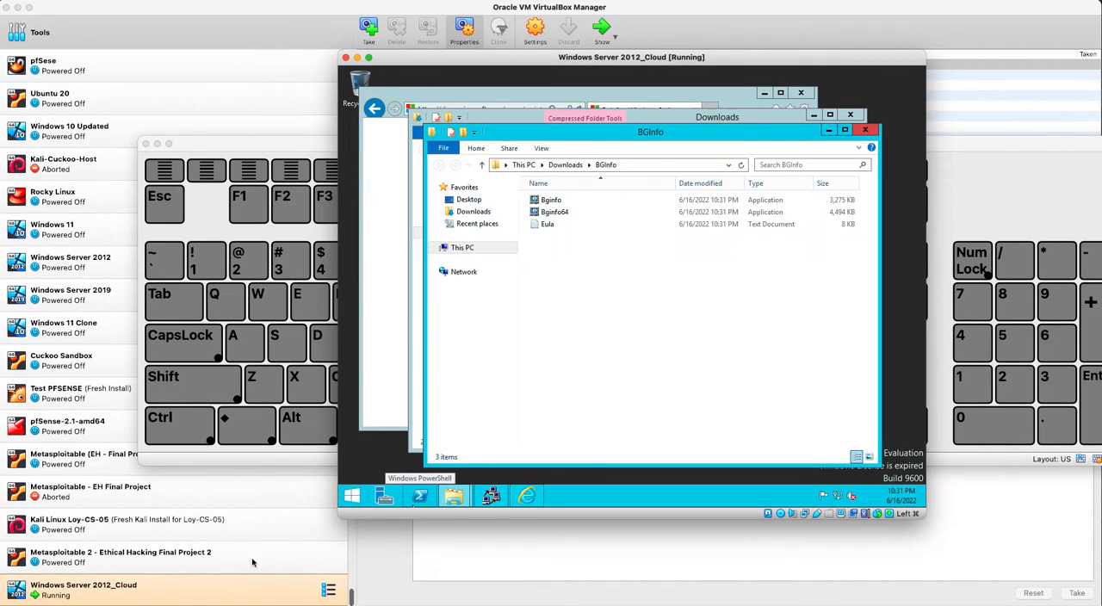
- Run Bginfo64 from the extracted folder and accept the Sysinternals license terms
{"action": "left_click", "coordinate": [575, 213]}
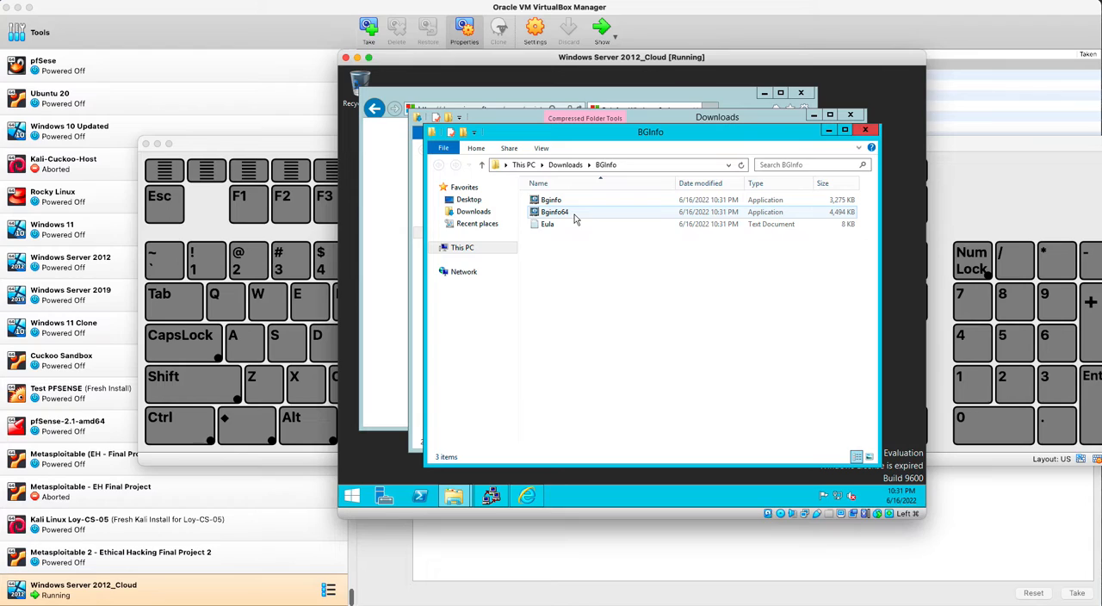
{"action": "double_click", "coordinate": [574, 215]}
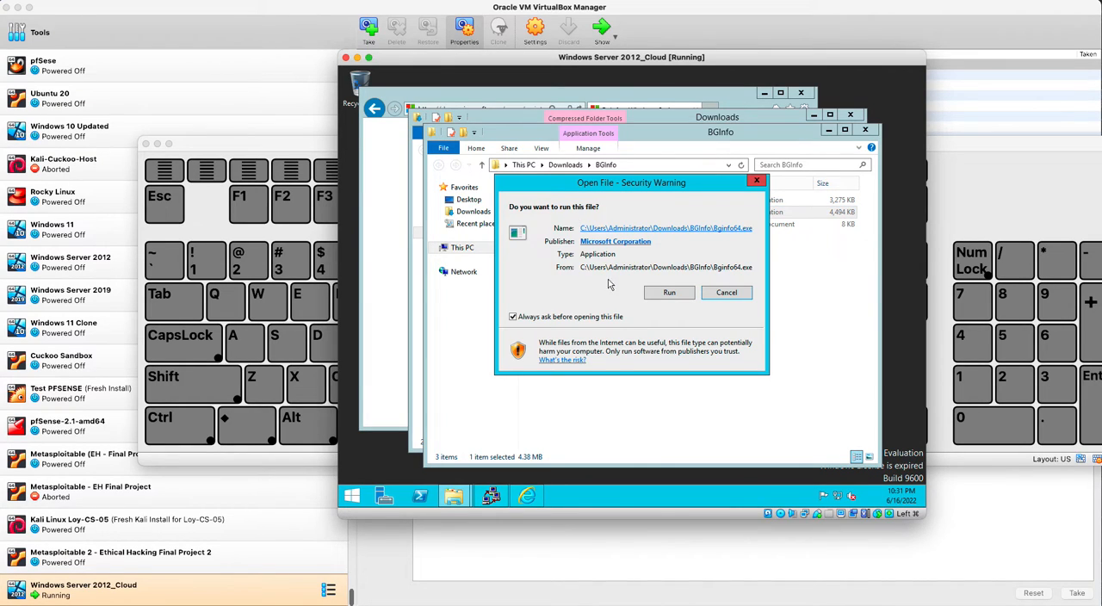
{"action": "left_click", "coordinate": [668, 293]}
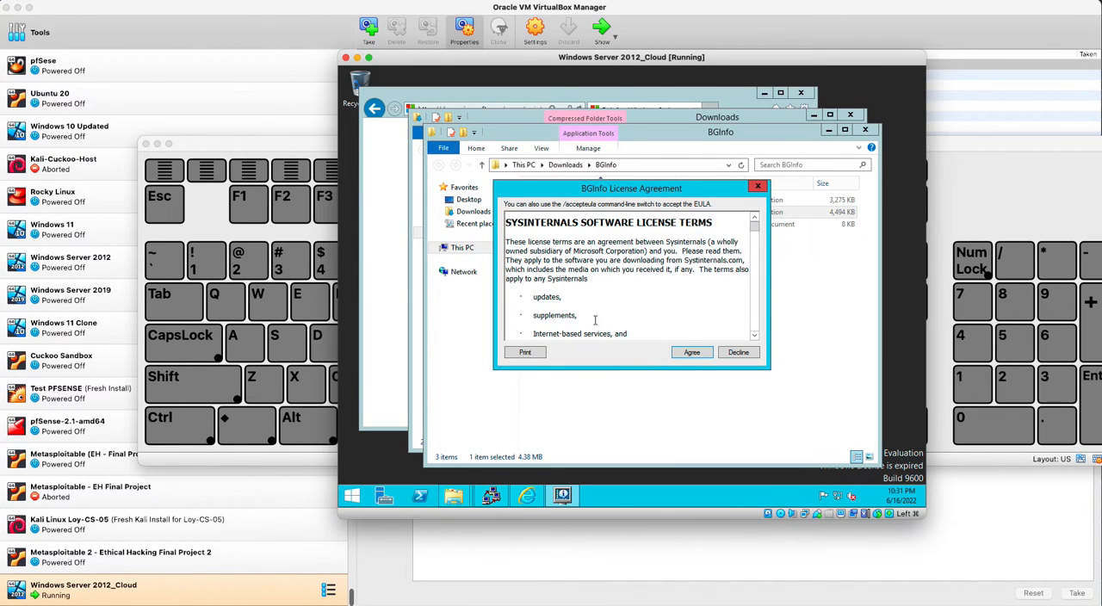
{"action": "left_click", "coordinate": [693, 353]}
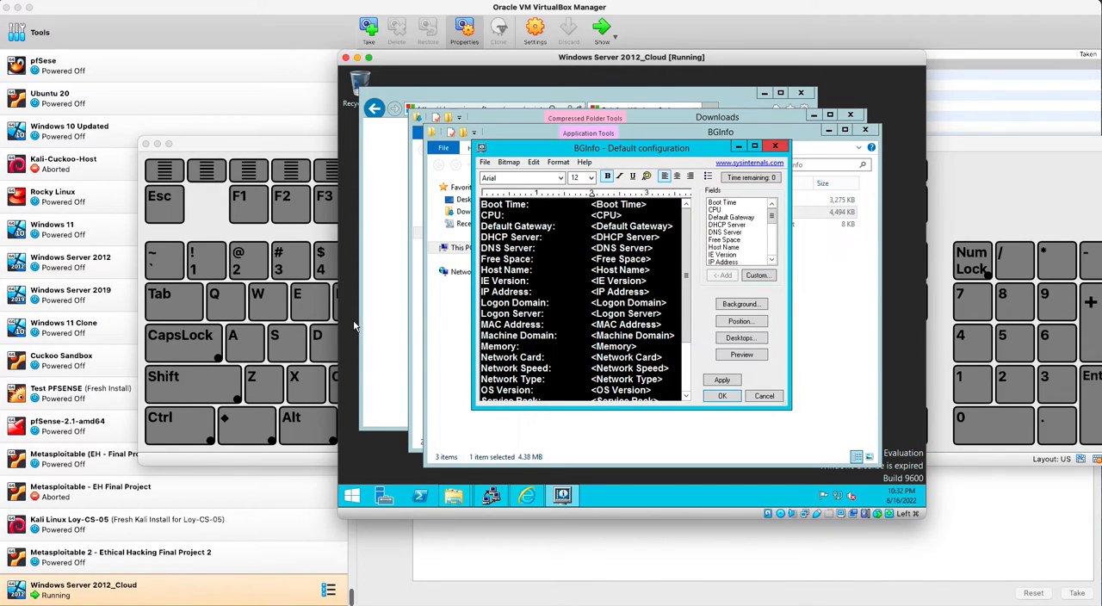
- Clear the desktop by minimizing the BGInfo and Downloads folders and closing Internet Explorer
{"action": "left_click", "coordinate": [491, 496]}
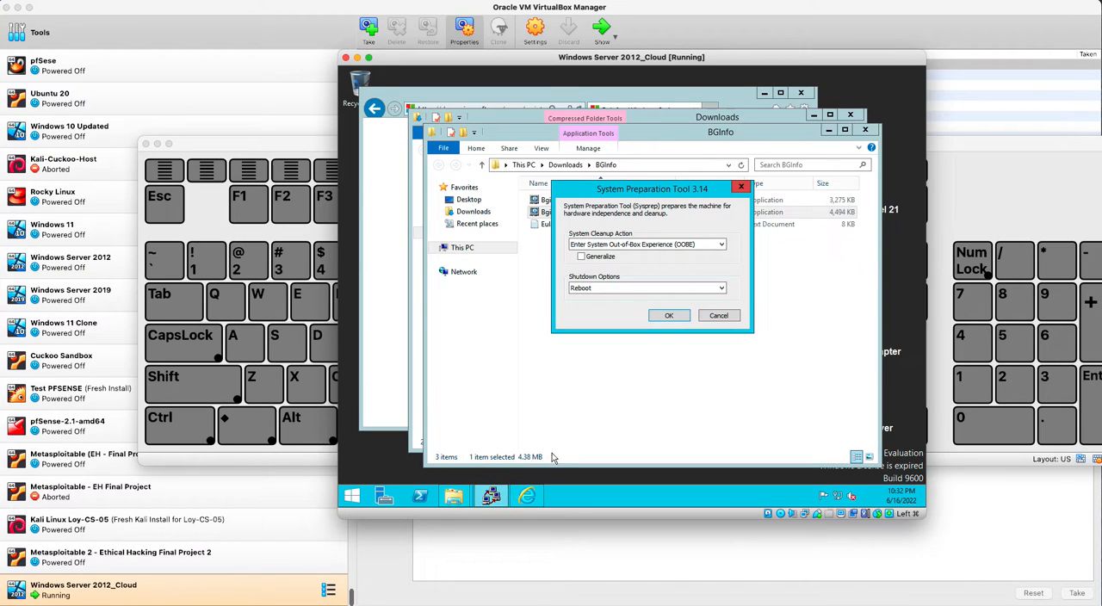
{"action": "left_click", "coordinate": [525, 493]}
{"action": "left_click", "coordinate": [827, 130]}
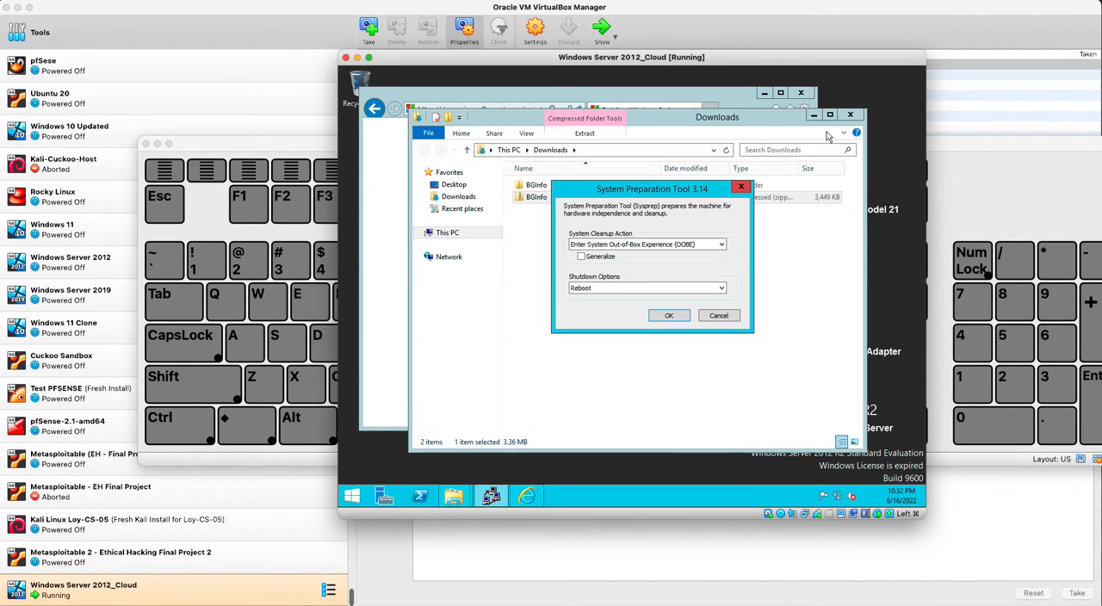
{"action": "left_click", "coordinate": [813, 115]}
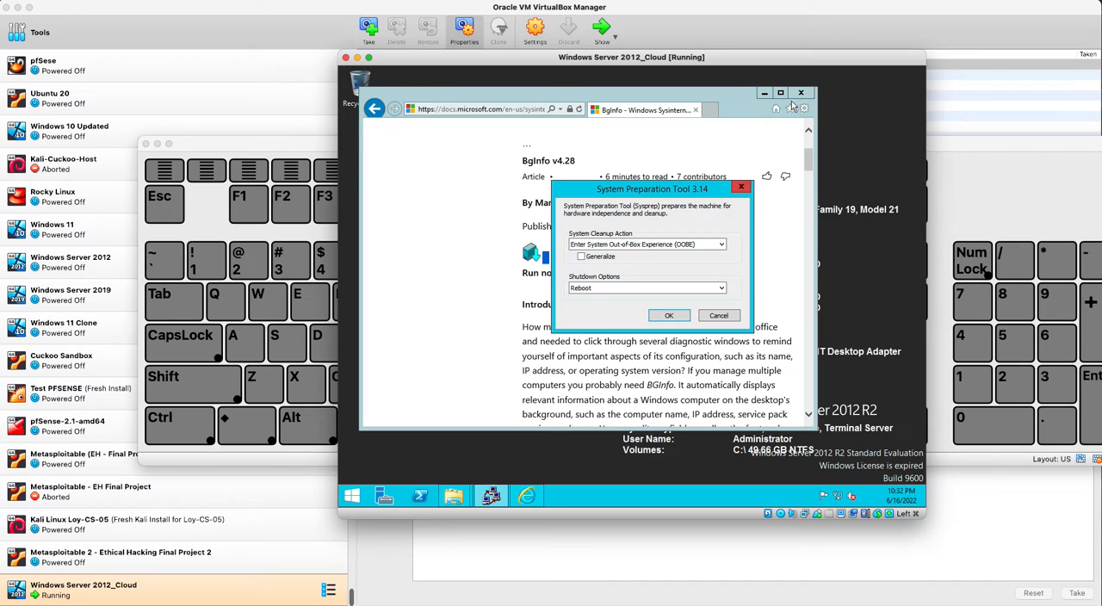
{"action": "left_click", "coordinate": [803, 91]}
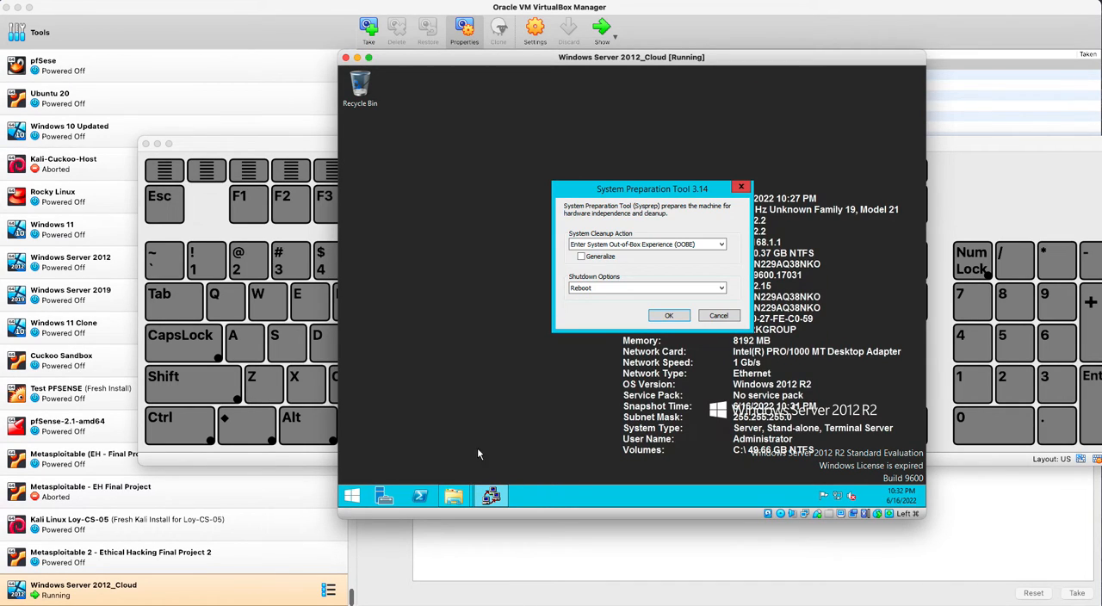
- Run Bginfo64 again from the BGInfo folder and apply its default configuration to the desktop
{"action": "mouse_move", "coordinate": [454, 496]}
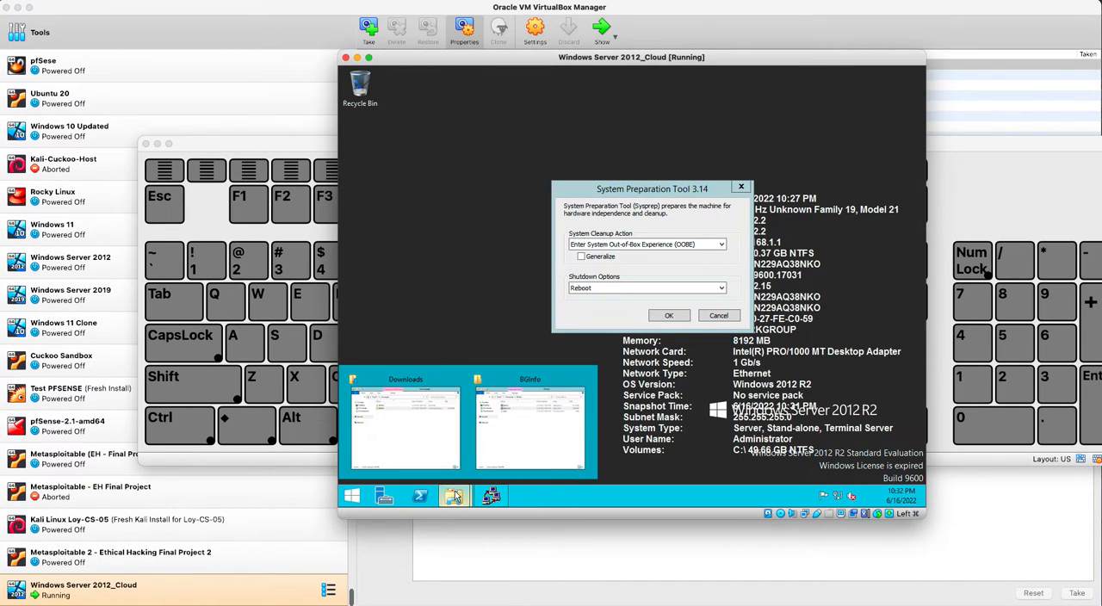
{"action": "left_click", "coordinate": [518, 430]}
{"action": "double_click", "coordinate": [552, 213]}
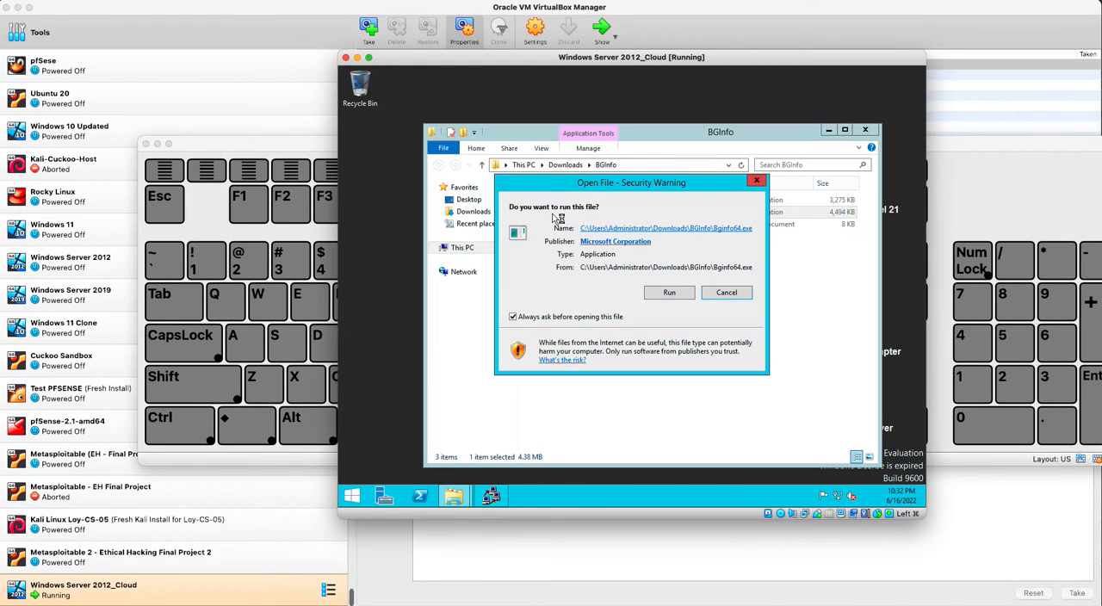
{"action": "left_click", "coordinate": [664, 294]}
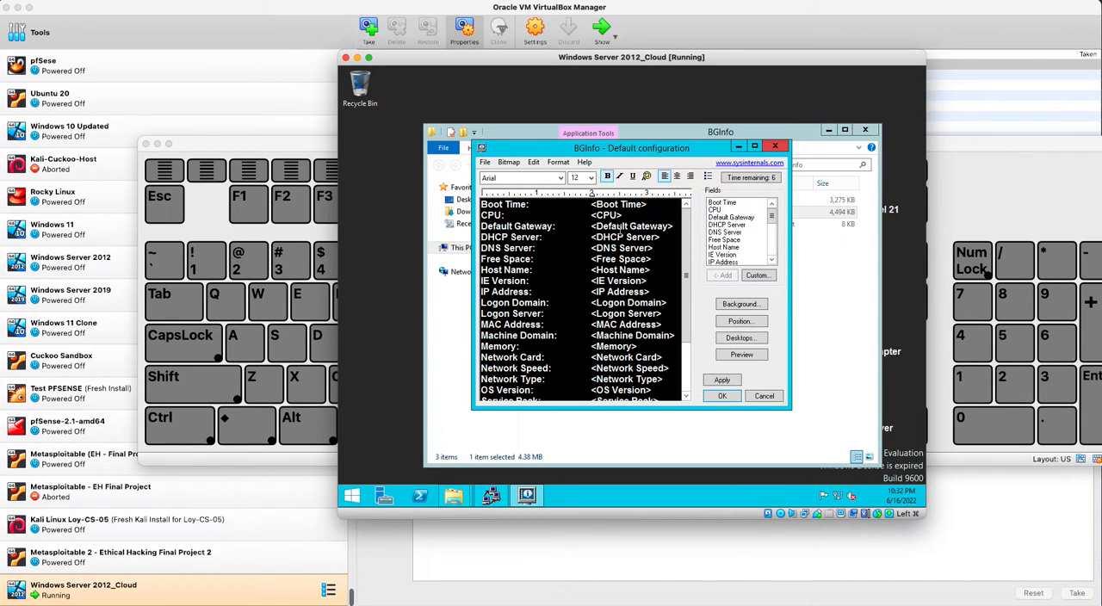
{"action": "left_click", "coordinate": [727, 396]}
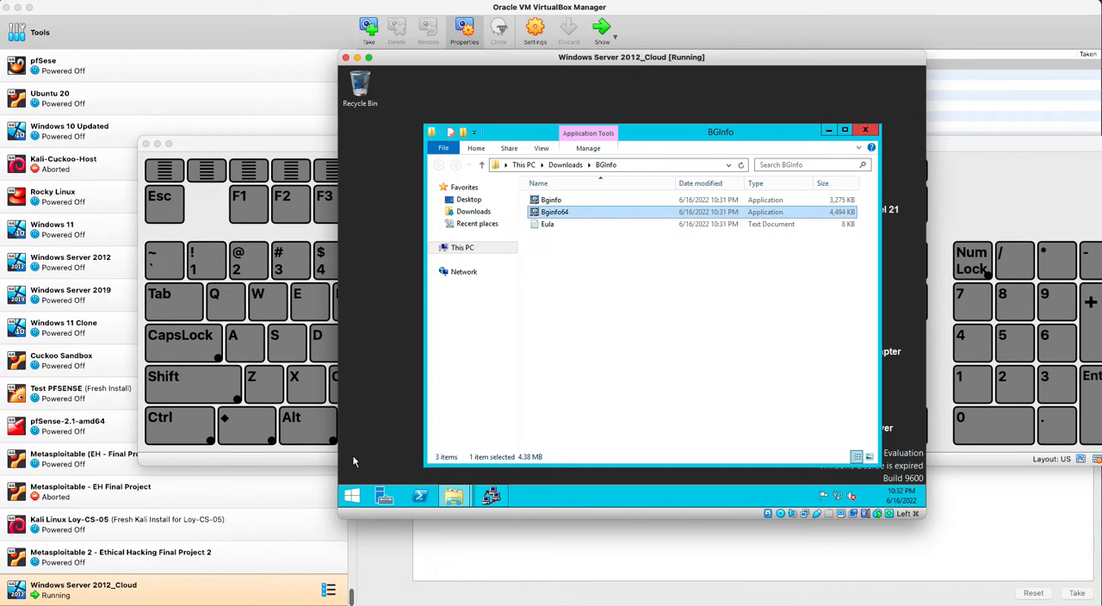
- Run the System Preparation Tool with Enter System Out-of-Box Experience (OOBE), Generalize enabled and Shutdown as the shutdown option
{"action": "left_click", "coordinate": [490, 497]}
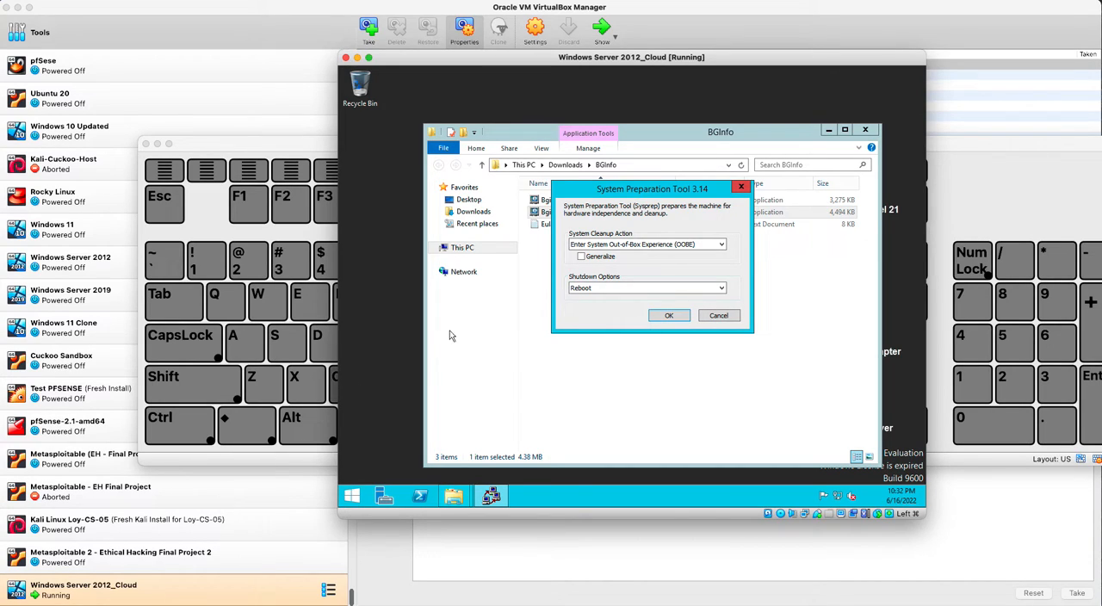
{"action": "left_click", "coordinate": [636, 244]}
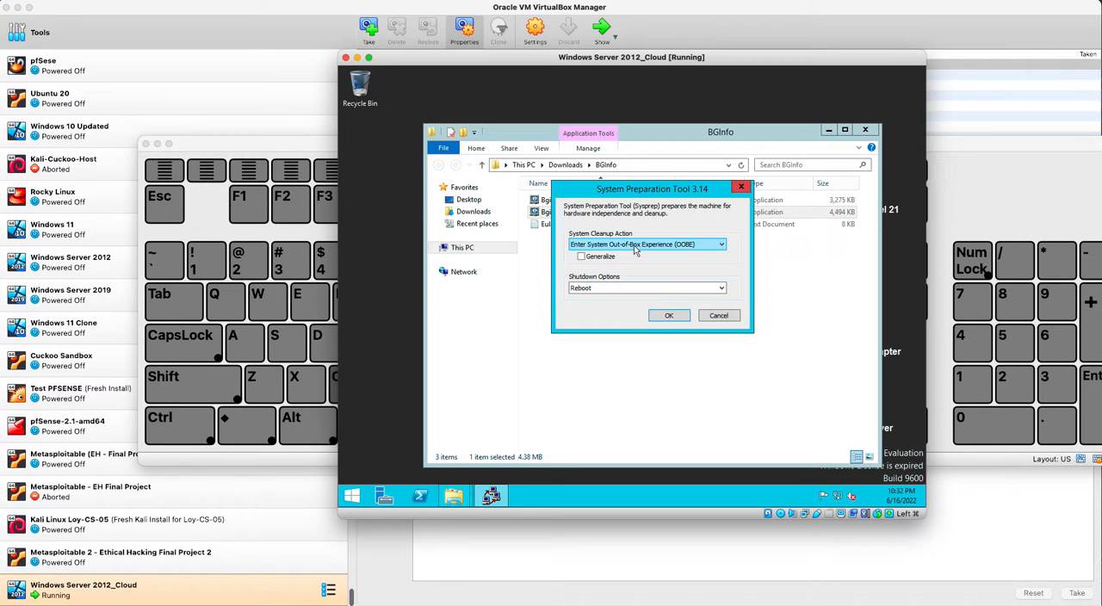
{"action": "left_click", "coordinate": [636, 245]}
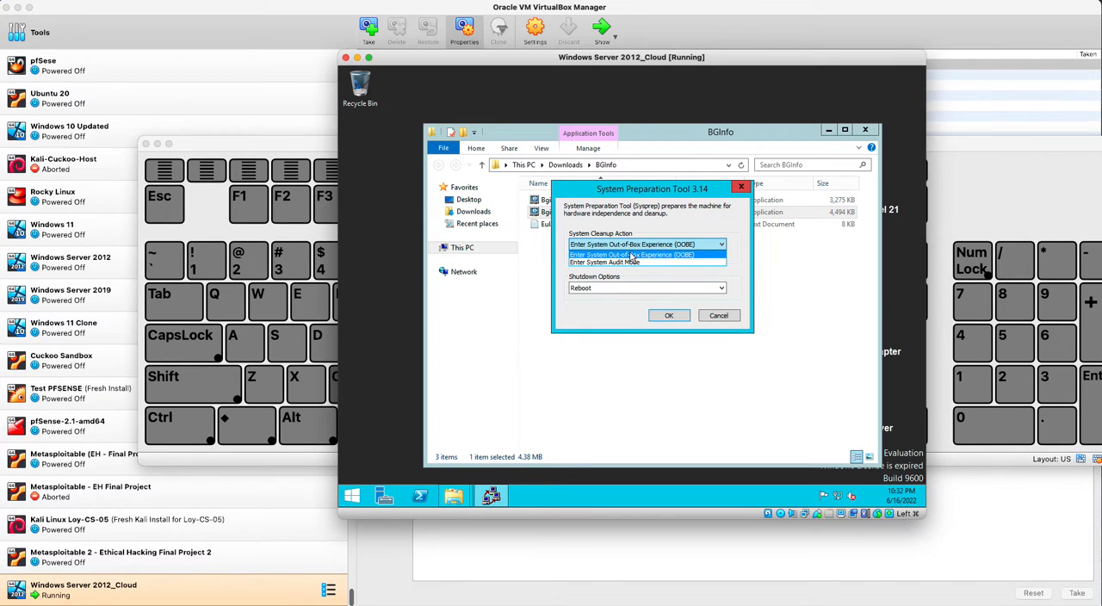
{"action": "left_click", "coordinate": [634, 256]}
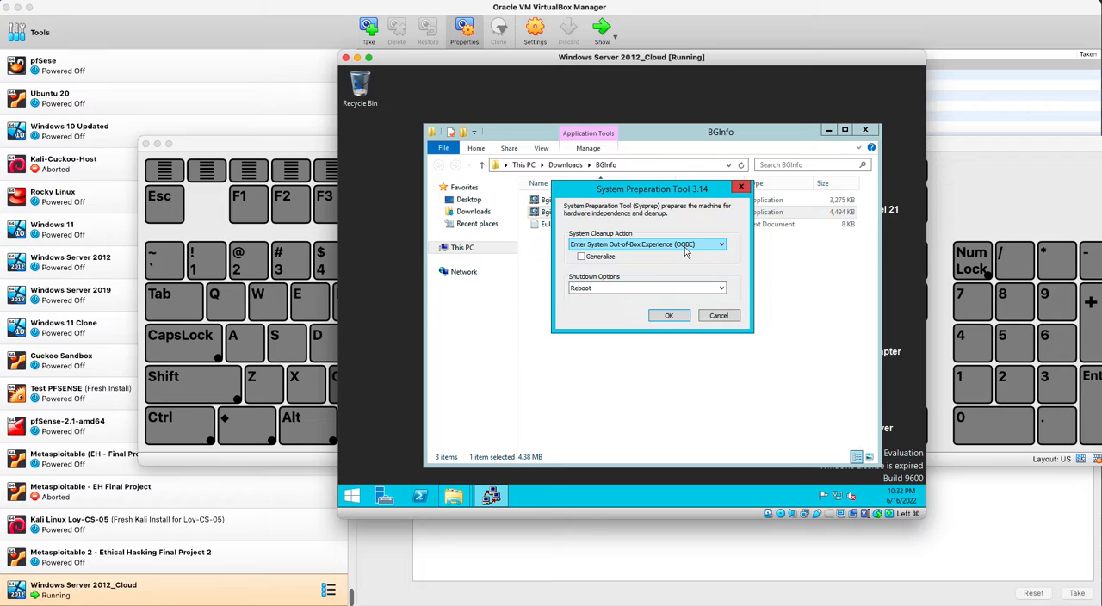
{"action": "left_click", "coordinate": [581, 259]}
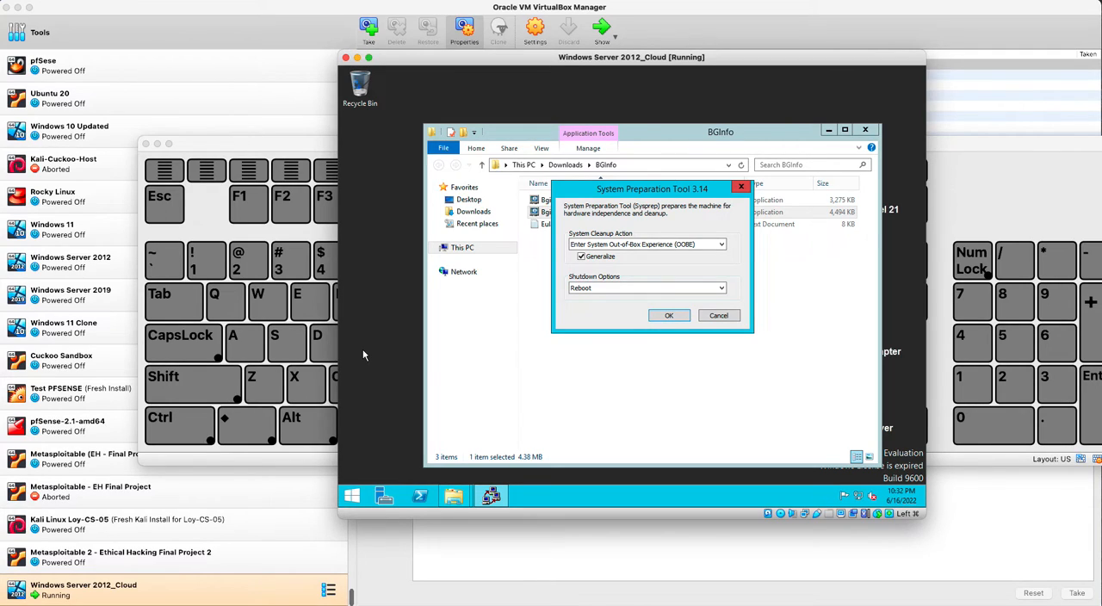
{"action": "left_click", "coordinate": [602, 287]}
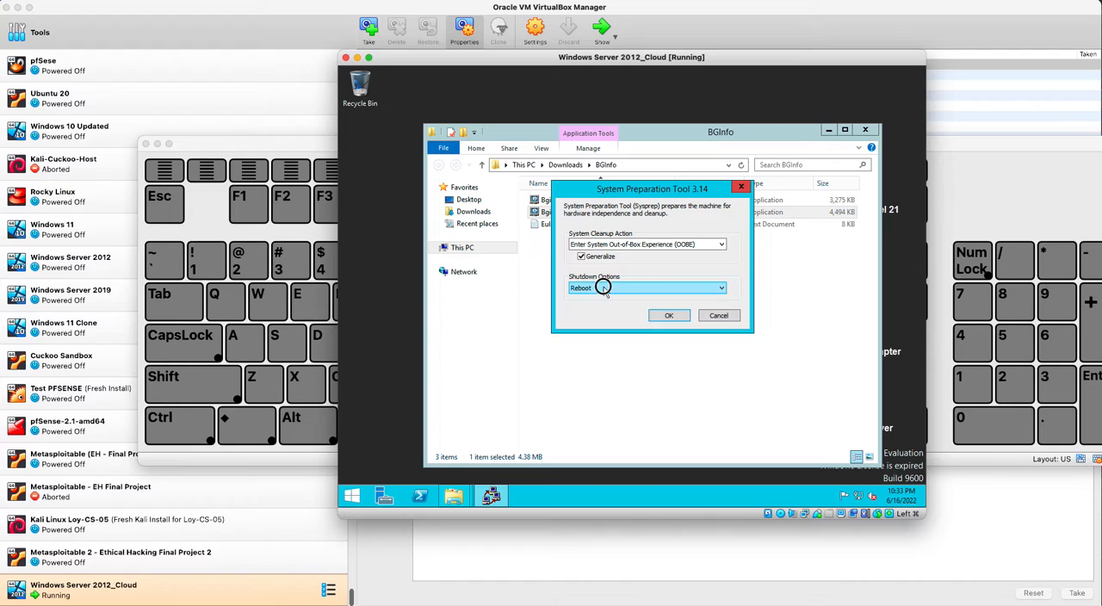
{"action": "left_click", "coordinate": [585, 310]}
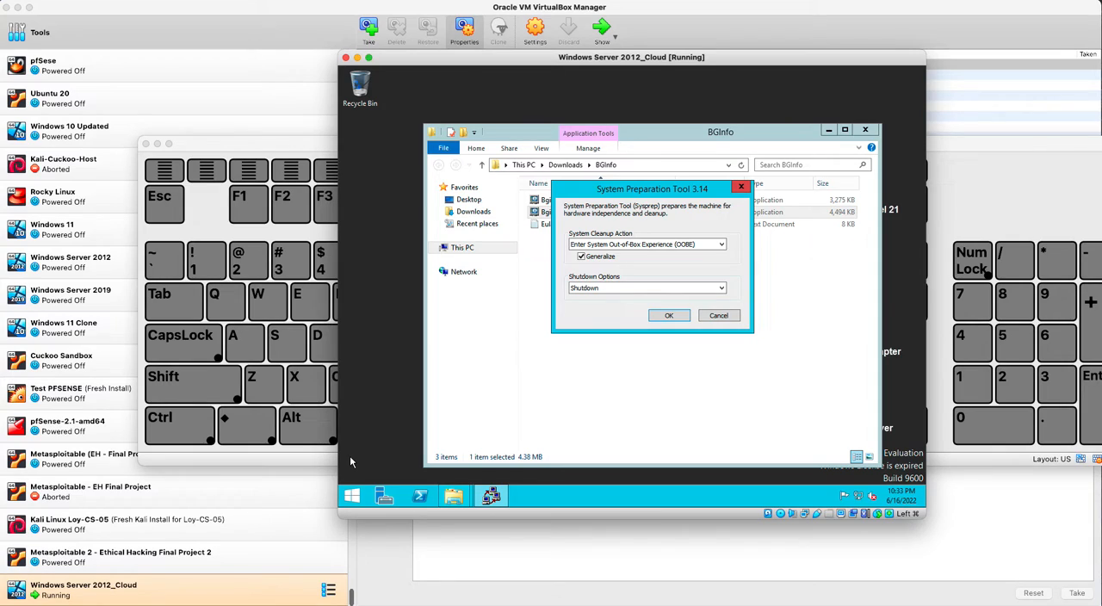
{"action": "left_click", "coordinate": [671, 316]}
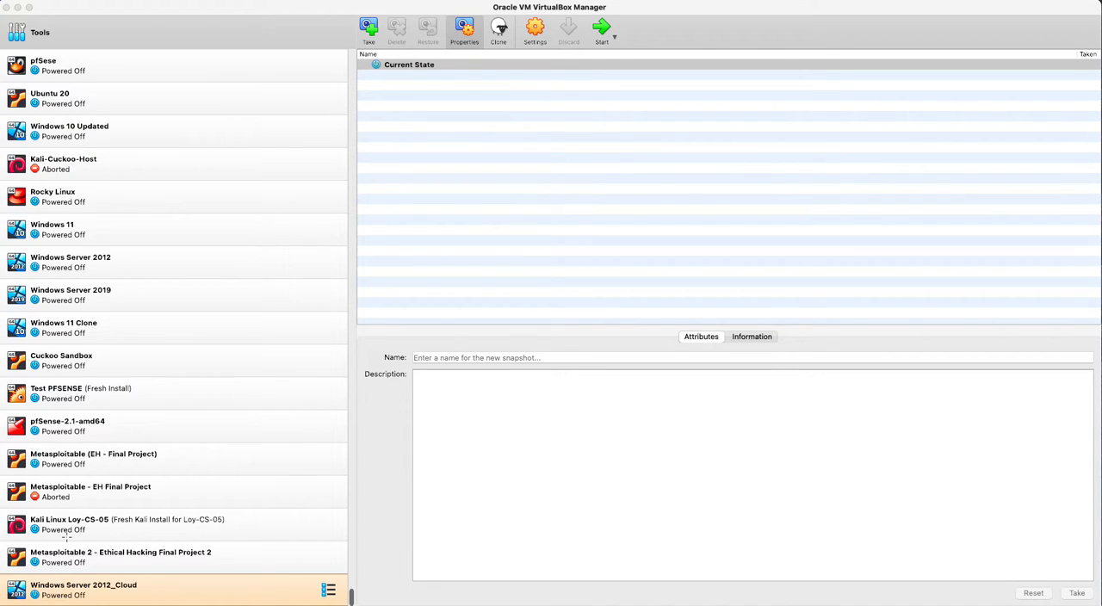
- Start exporting the Windows Server 2012_Cloud machine and set the appliance format to Open Virtualization Format 2.0
{"action": "right_click", "coordinate": [127, 593]}
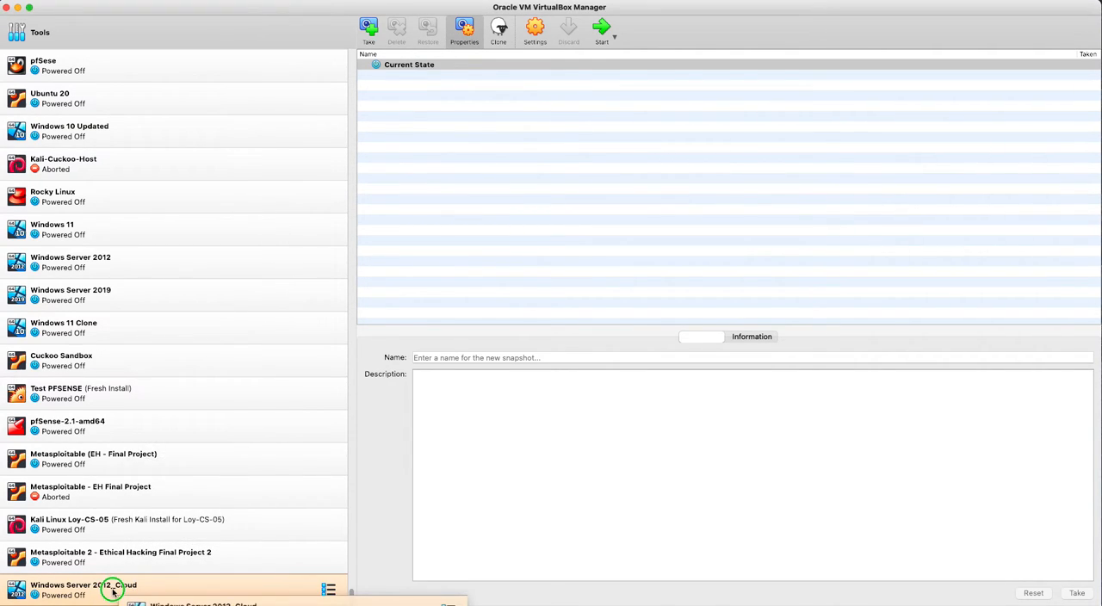
{"action": "right_click", "coordinate": [112, 592]}
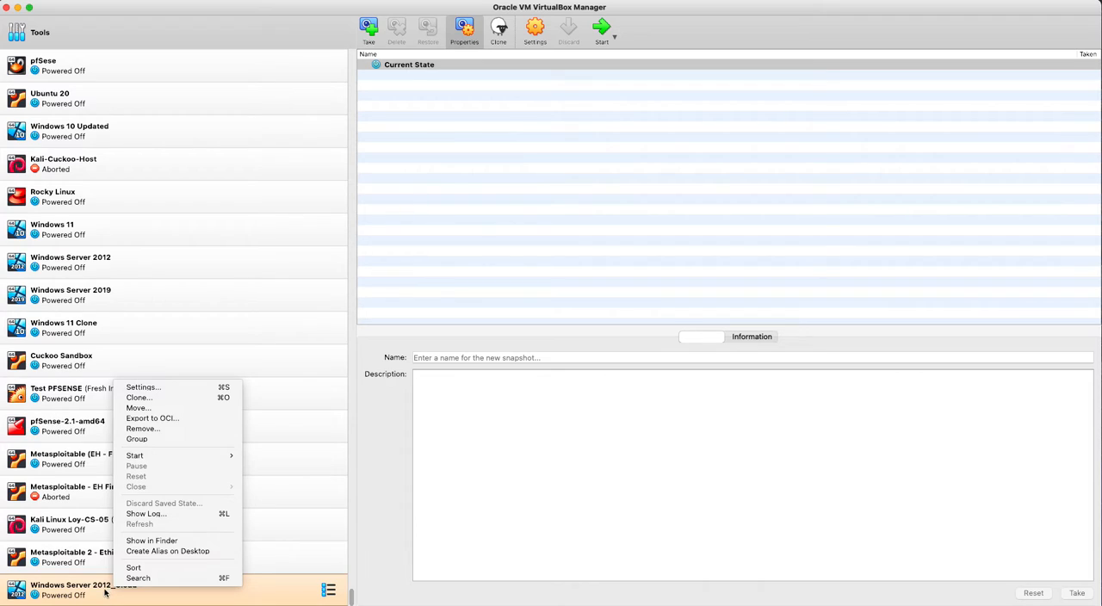
{"action": "left_click", "coordinate": [182, 420]}
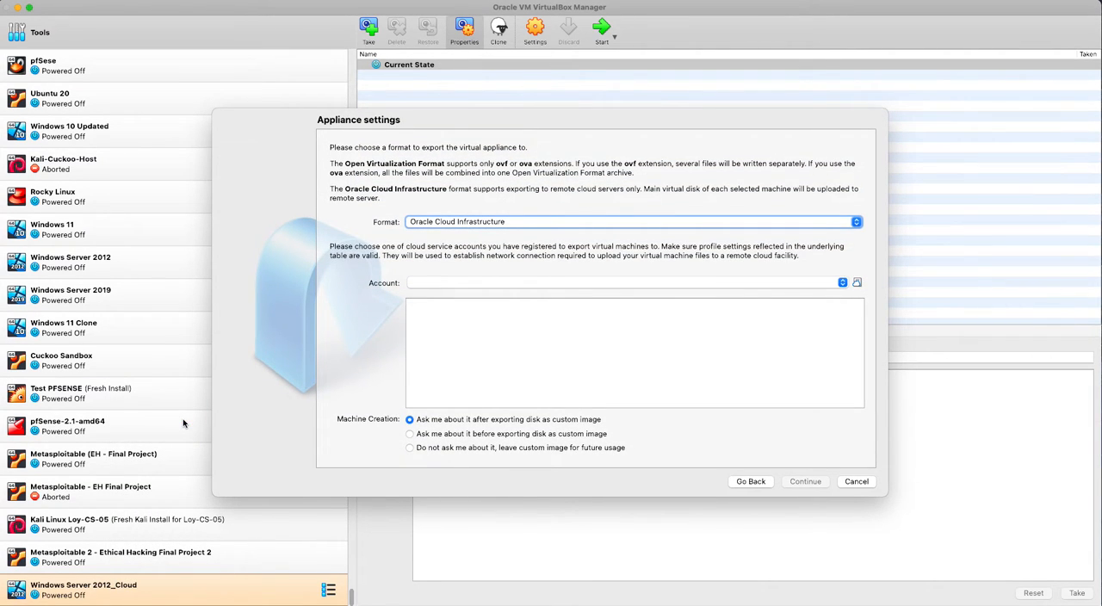
{"action": "left_click", "coordinate": [545, 222]}
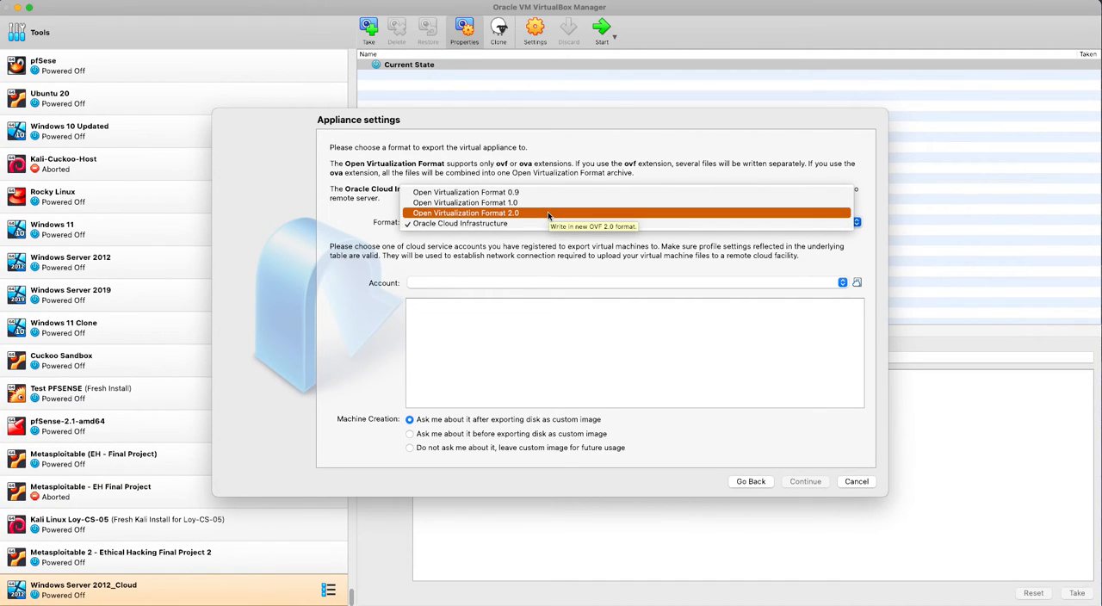
{"action": "left_click", "coordinate": [548, 213]}
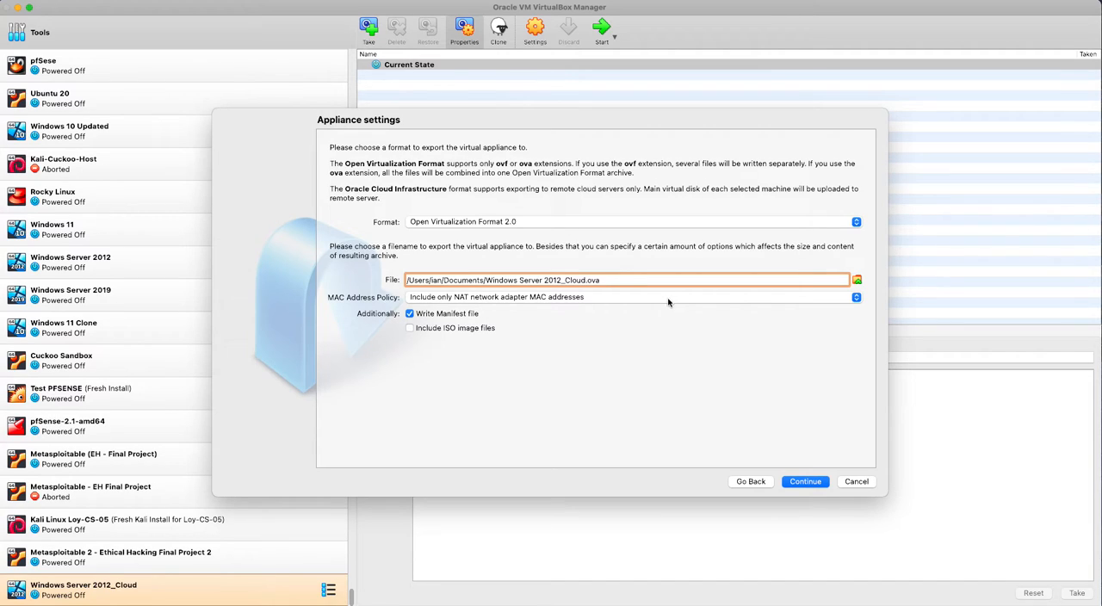
- Set the export location of Windows Server 2012_Cloud.ova to the Downloads folder
{"action": "double_click", "coordinate": [595, 279]}
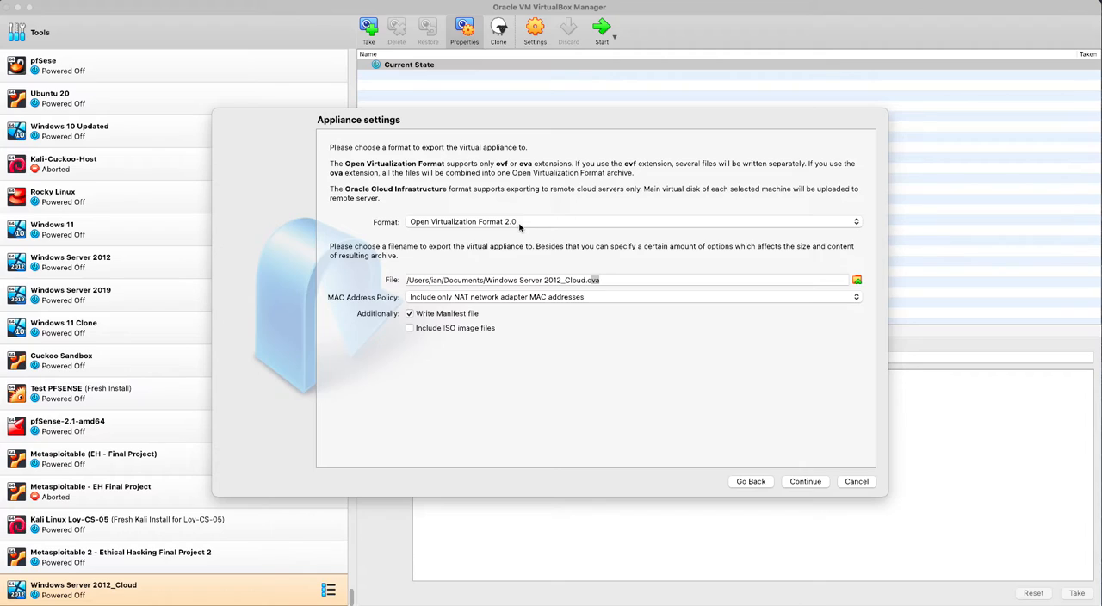
{"action": "left_click", "coordinate": [856, 281]}
{"action": "left_click", "coordinate": [856, 280]}
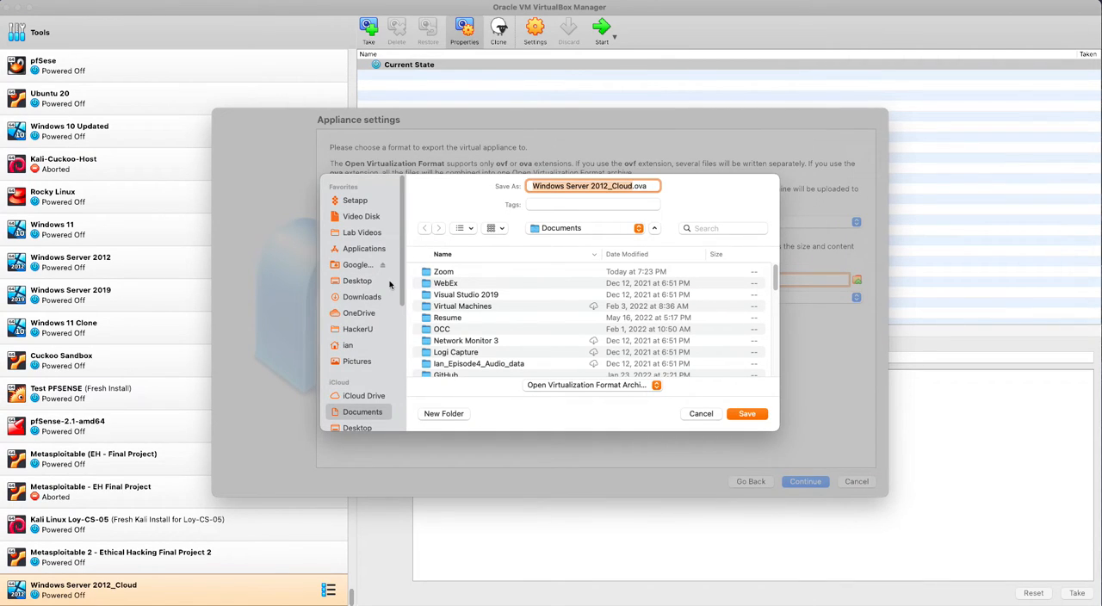
{"action": "left_click", "coordinate": [349, 297]}
{"action": "left_click", "coordinate": [745, 416]}
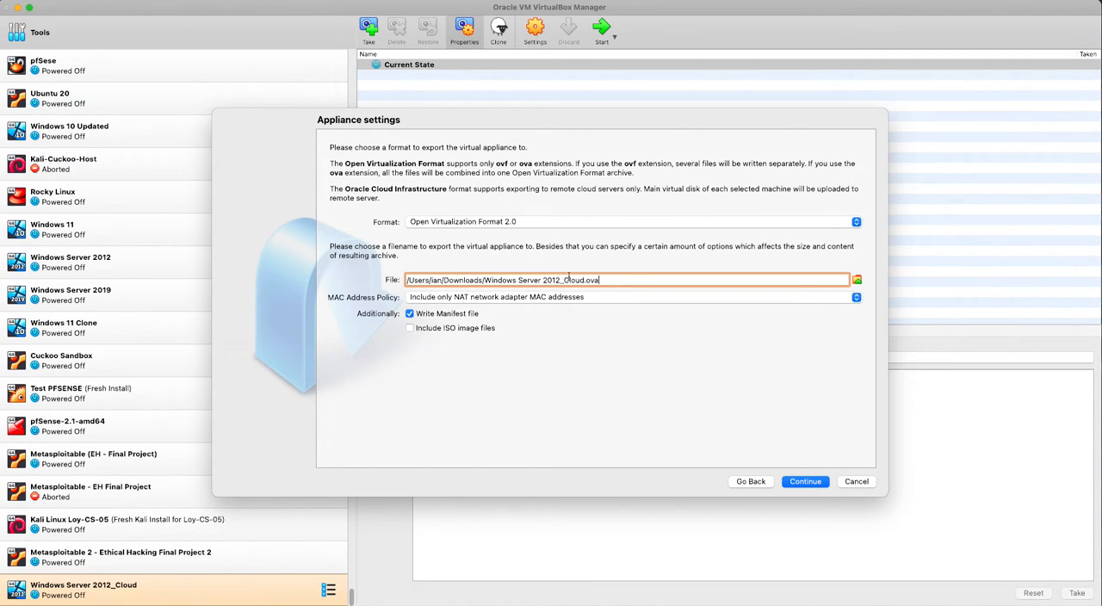
- Add a 1 before the .ova extension in the export file name and continue to the virtual system settings
{"action": "left_click", "coordinate": [588, 281]}
{"action": "key", "text": "BackSpace"}
{"action": "type", "text": "1."}
{"action": "left_click", "coordinate": [807, 483]}
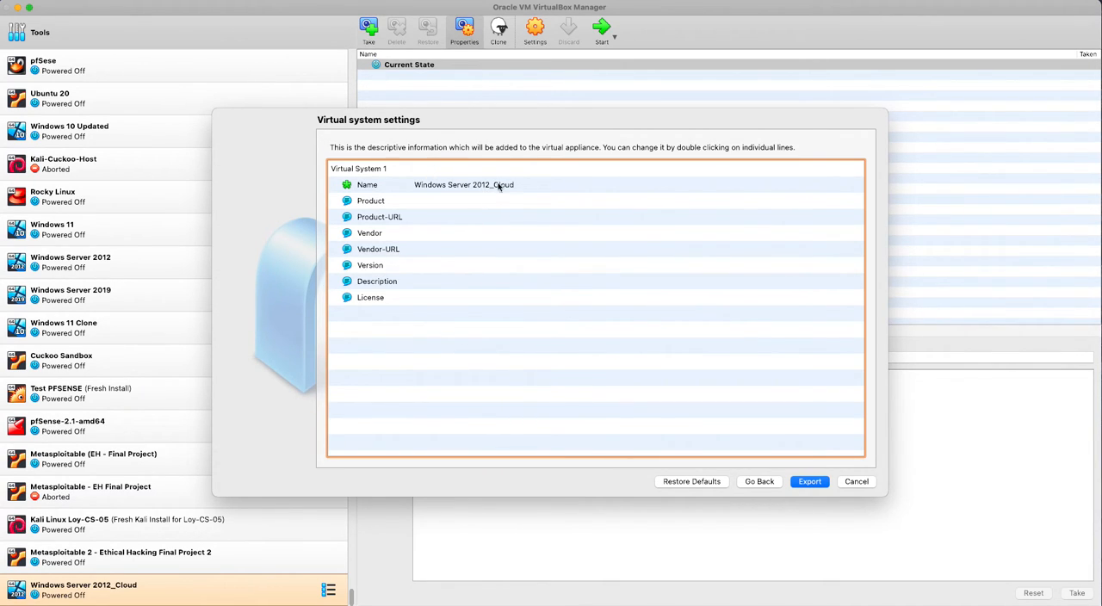
- Set the exported virtual system's name to Windows Server 2012_Cloud w/BGINFO
{"action": "double_click", "coordinate": [516, 185]}
{"action": "left_click", "coordinate": [519, 184]}
{"action": "type", "text": "w/"}
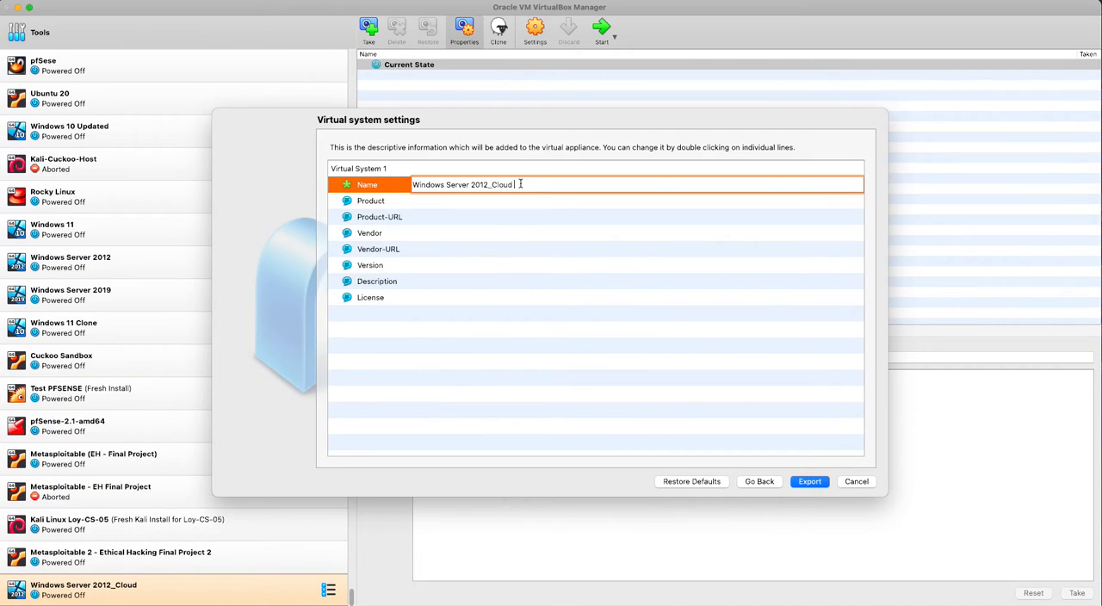
{"action": "type", "text": "BGINFO"}
- Set the vendor to Microsoft and the version to 2012 R2, and export the appliance
{"action": "double_click", "coordinate": [443, 234]}
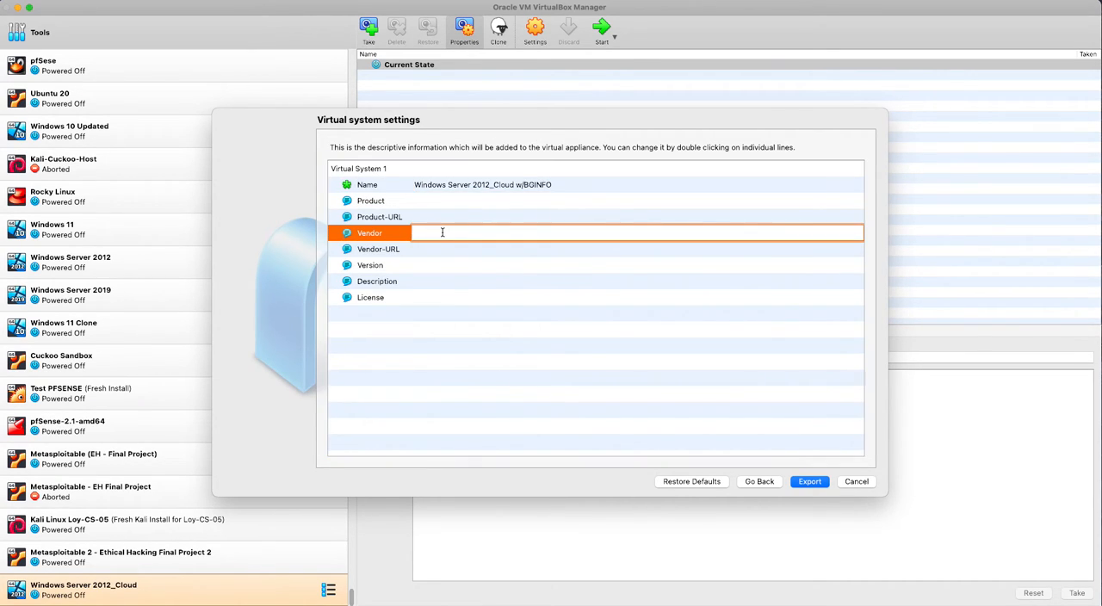
{"action": "type", "text": "Microsoft"}
{"action": "double_click", "coordinate": [427, 263]}
{"action": "type", "text": "2012"}
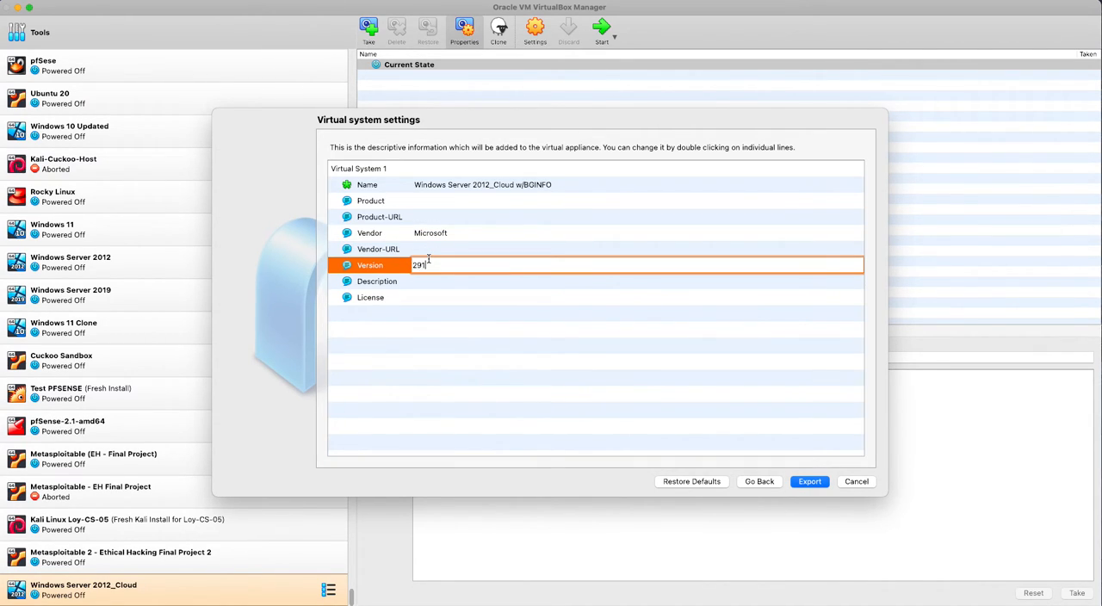
{"action": "key", "text": "BackSpace"}
{"action": "key", "text": "BackSpace"}
{"action": "key", "text": "BackSpace"}
{"action": "type", "text": "012 R2"}
{"action": "left_click", "coordinate": [810, 481]}
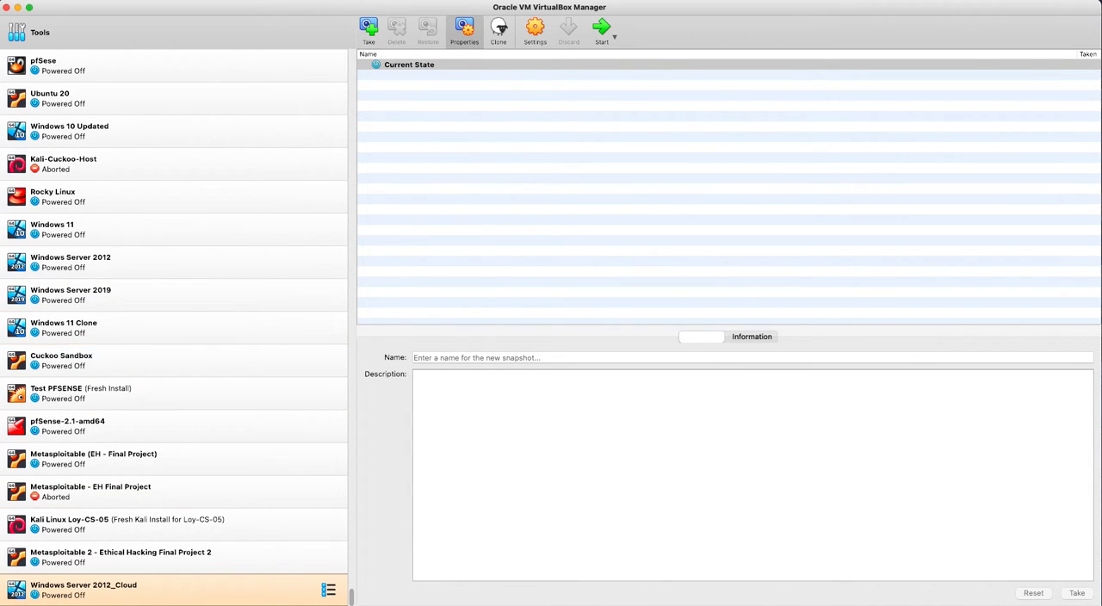
- Switch to Finder and open the exported Windows Server 2012_Cloud1.ova from the Downloads folder for import
{"action": "key", "text": "super+Tab"}
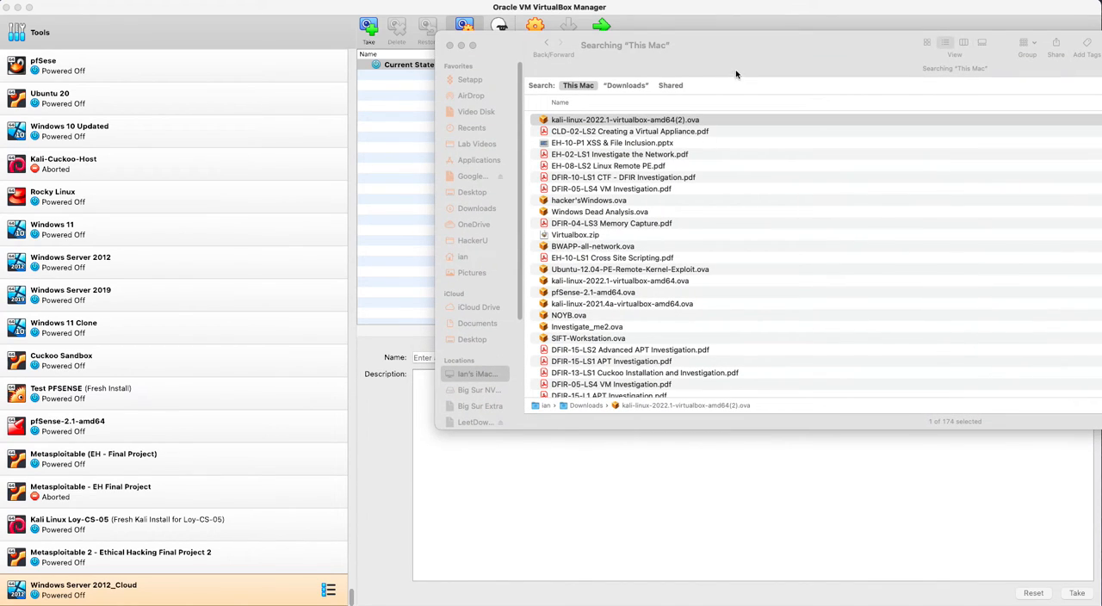
{"action": "left_click_drag", "start_coordinate": [655, 43], "coordinate": [464, 36]}
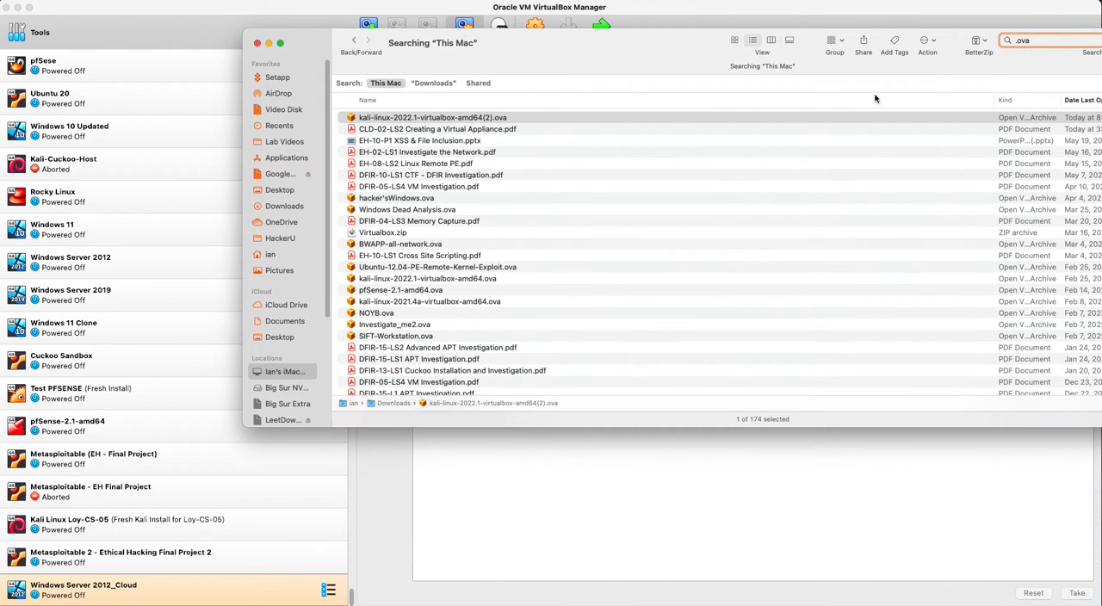
{"action": "left_click", "coordinate": [1073, 100]}
{"action": "left_click", "coordinate": [1073, 100]}
{"action": "left_click_drag", "start_coordinate": [310, 41], "coordinate": [0, 148]}
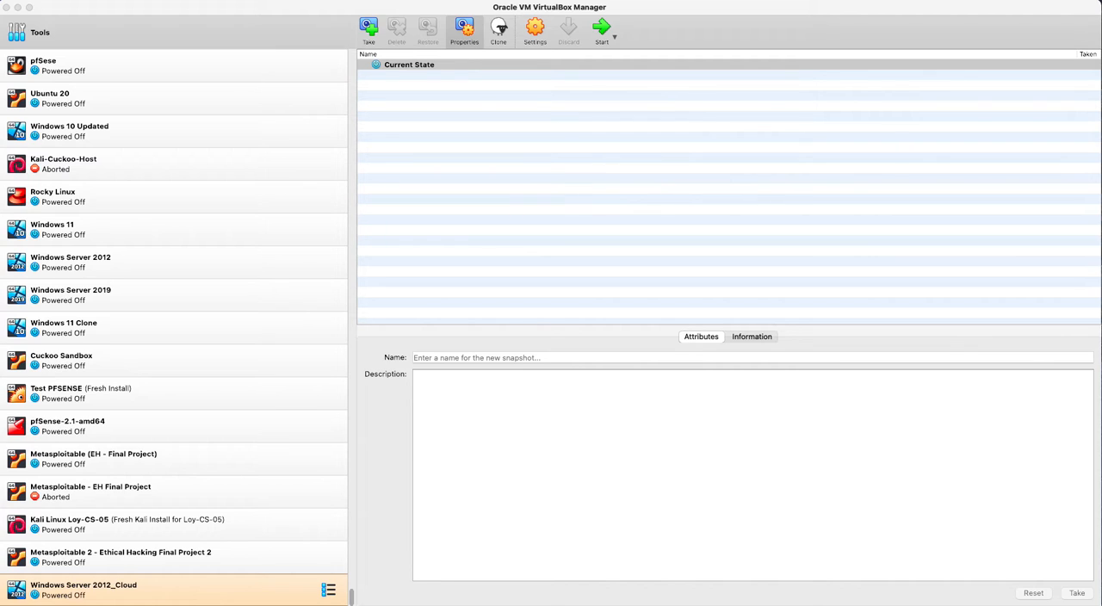
{"action": "left_click_drag", "start_coordinate": [451, 121], "coordinate": [455, 59]}
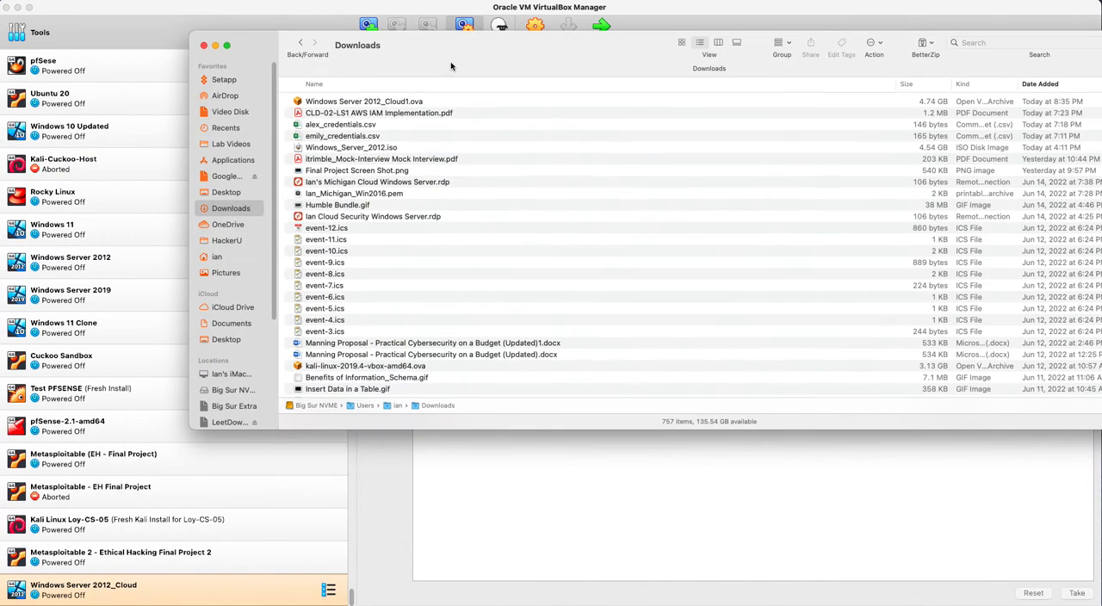
{"action": "double_click", "coordinate": [394, 102]}
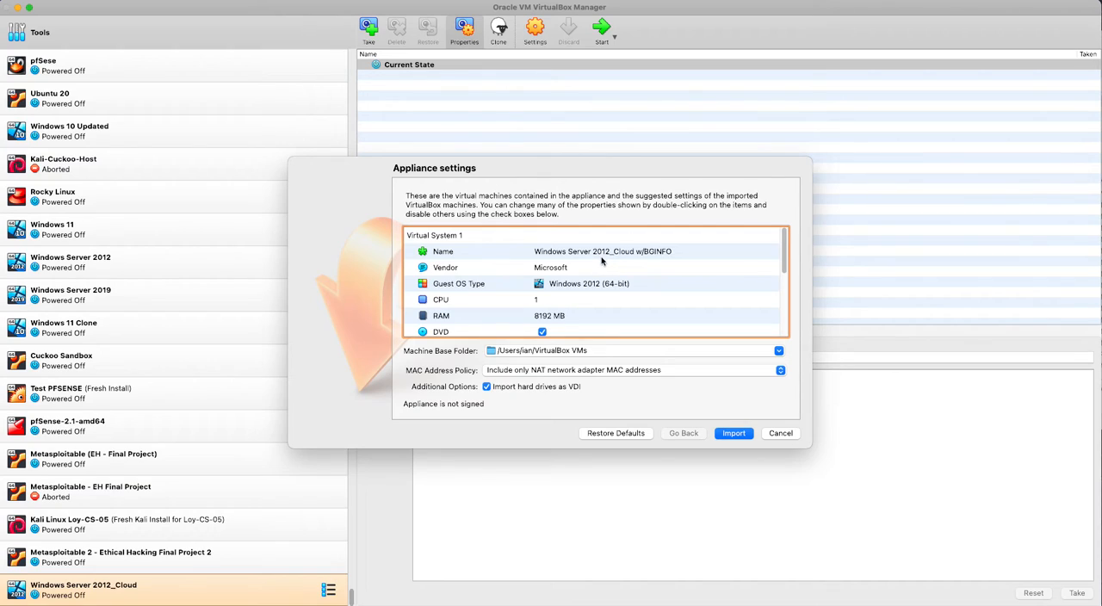
- Set the CPU count of the appliance being imported to 2
{"action": "double_click", "coordinate": [545, 301]}
{"action": "left_click", "coordinate": [552, 316]}
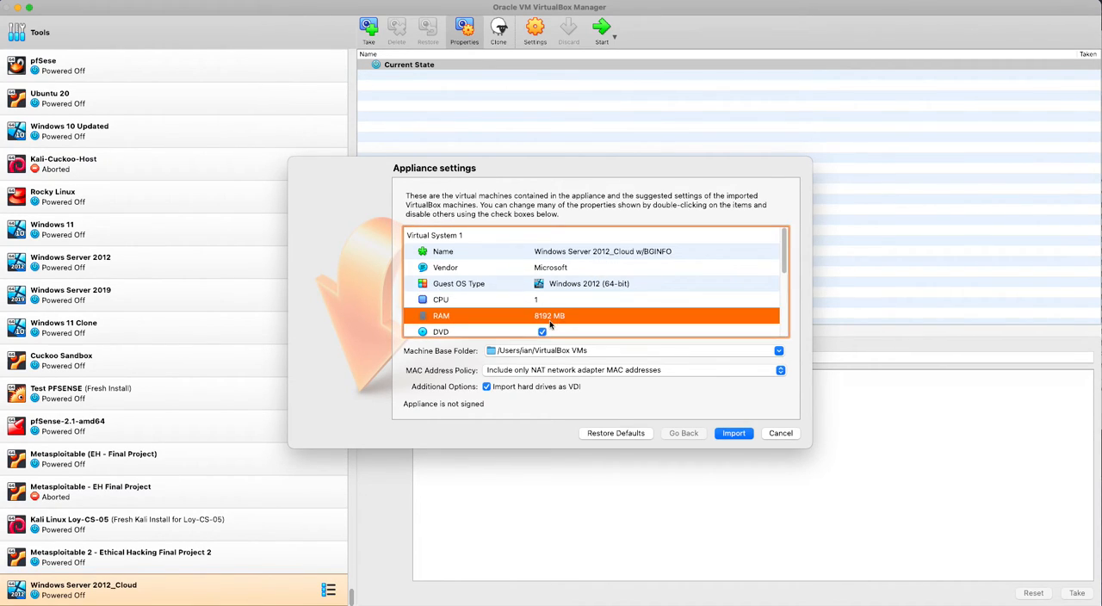
{"action": "left_click_drag", "start_coordinate": [549, 324], "coordinate": [580, 272]}
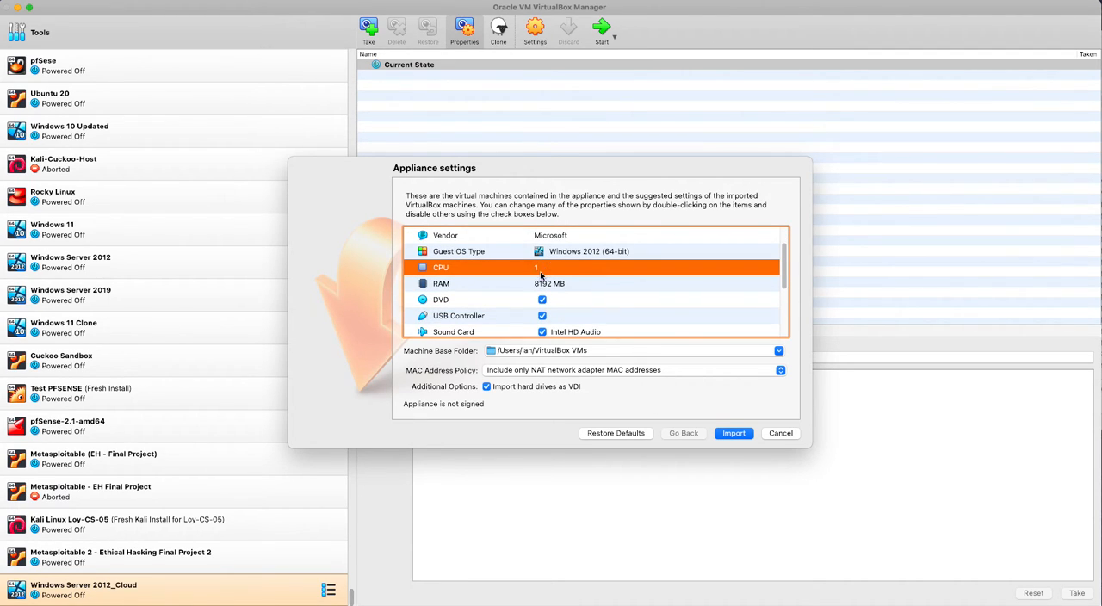
{"action": "double_click", "coordinate": [540, 270]}
{"action": "type", "text": "2"}
{"action": "left_click_drag", "start_coordinate": [545, 283], "coordinate": [549, 258]}
{"action": "scroll", "coordinate": [571, 273], "scroll_direction": "down", "scroll_amount": 4}
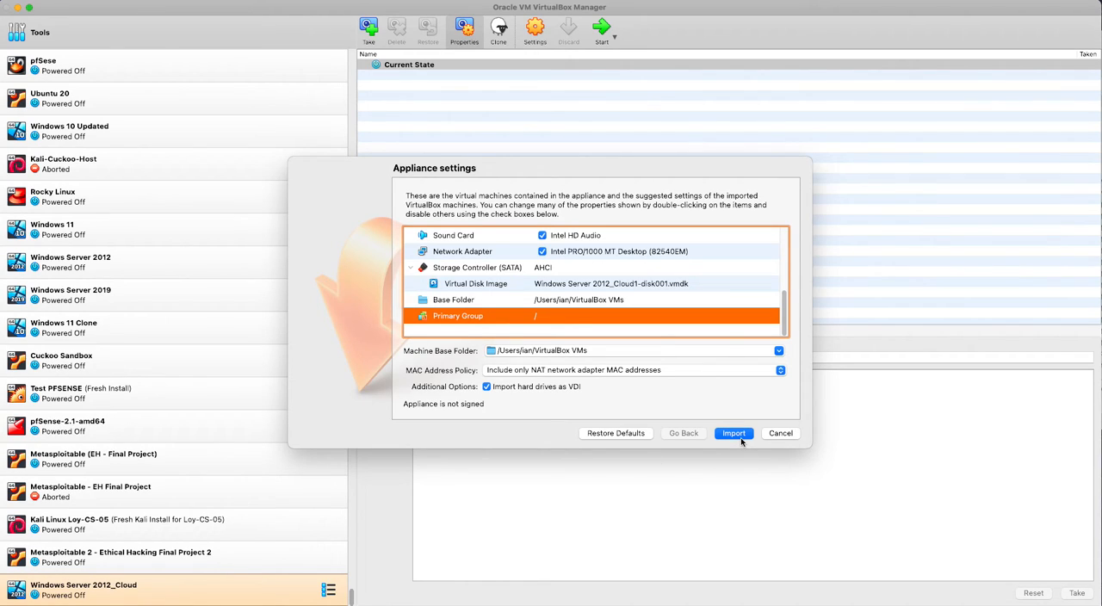
- Set the machine base folder for the import to the VirtualBox VM's folder on the Big Sur Extra drive
{"action": "left_click", "coordinate": [778, 351]}
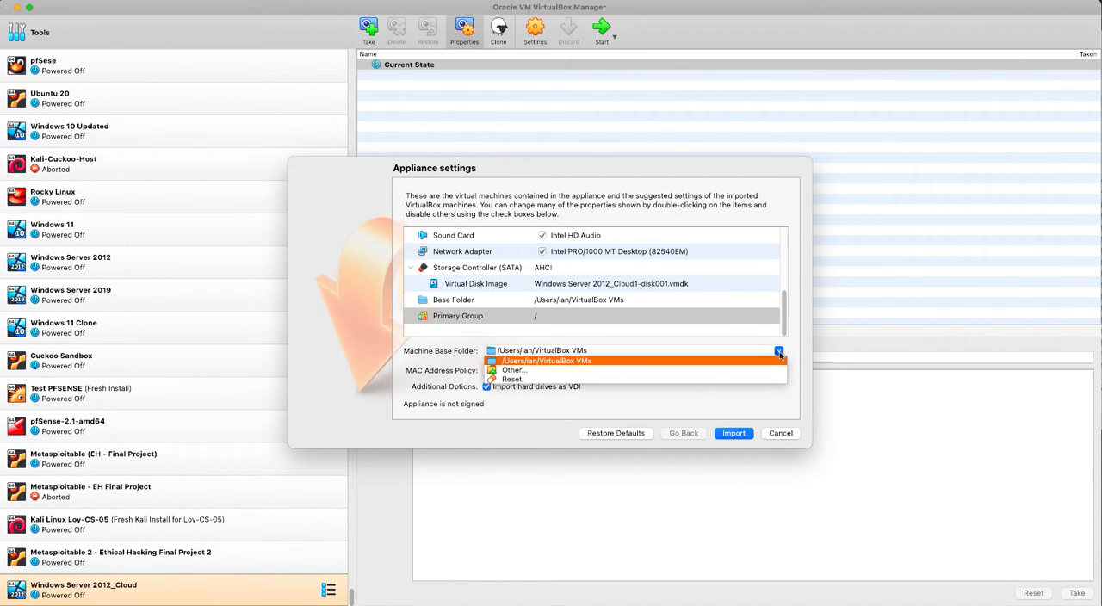
{"action": "left_click", "coordinate": [741, 371]}
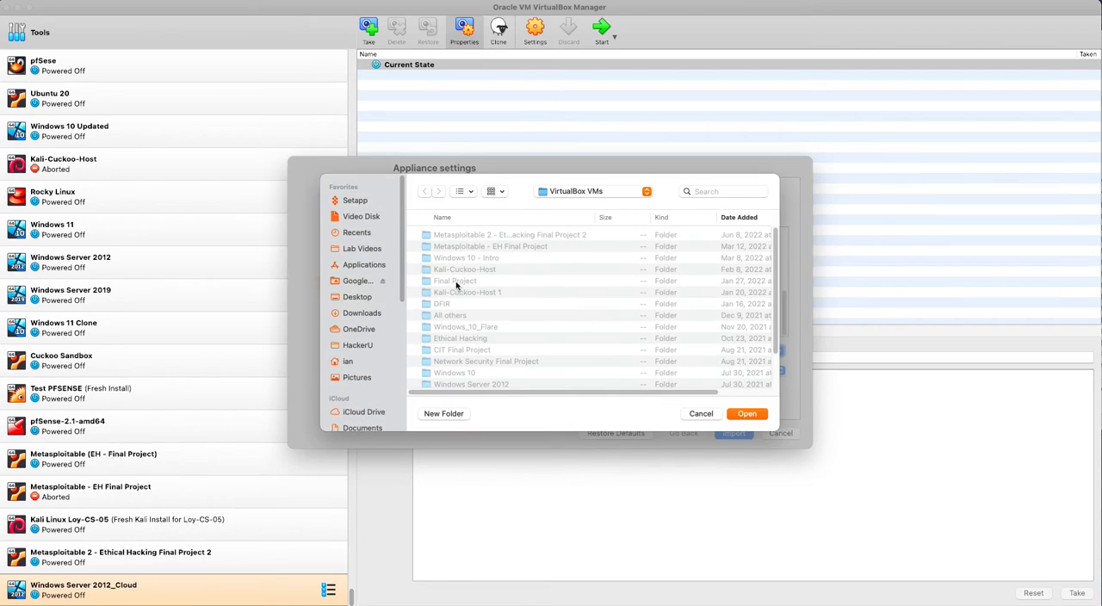
{"action": "scroll", "coordinate": [368, 331], "scroll_direction": "down", "scroll_amount": 3}
{"action": "left_click", "coordinate": [346, 254]}
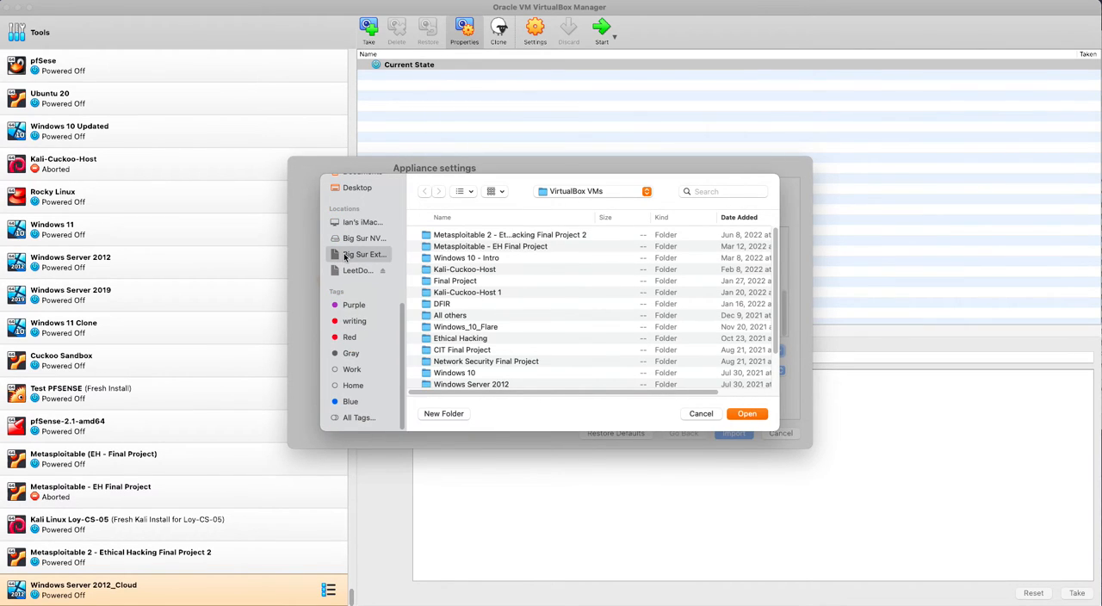
{"action": "left_click", "coordinate": [439, 257]}
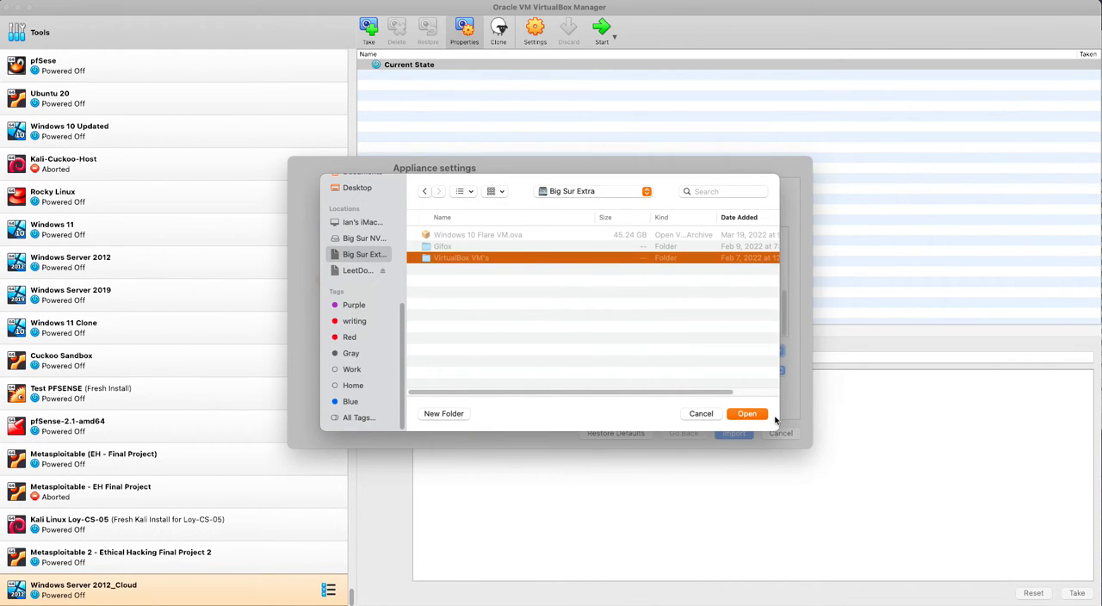
{"action": "left_click", "coordinate": [747, 414]}
- Review the appliance settings and import the Windows Server 2012_Cloud w/BGINFO machine
{"action": "left_click", "coordinate": [728, 303]}
{"action": "left_click", "coordinate": [695, 263]}
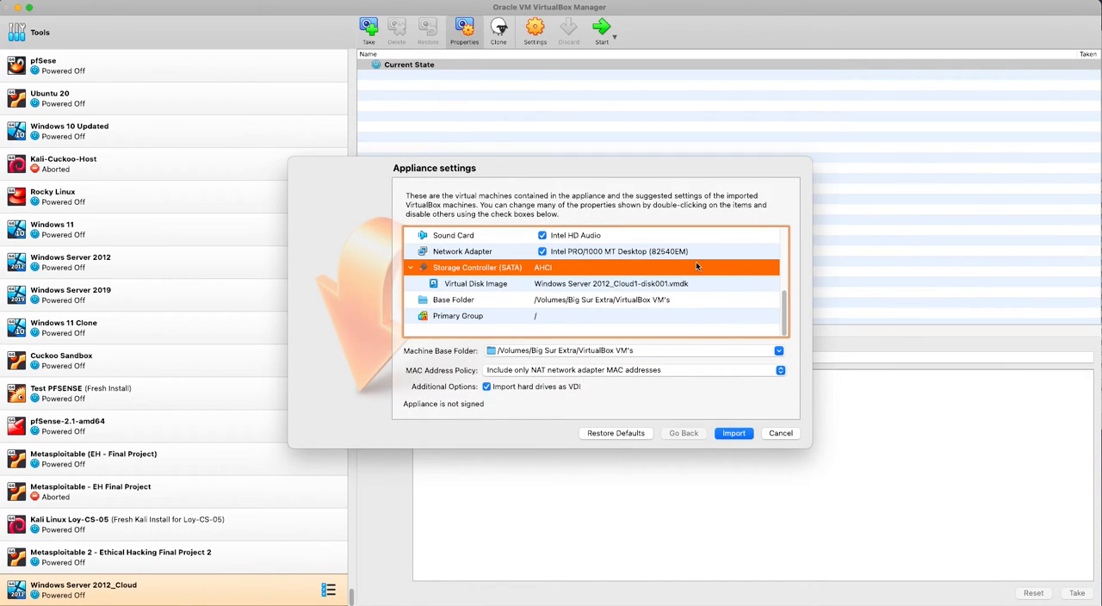
{"action": "scroll", "coordinate": [695, 263], "scroll_direction": "up", "scroll_amount": 5}
{"action": "left_click", "coordinate": [695, 264]}
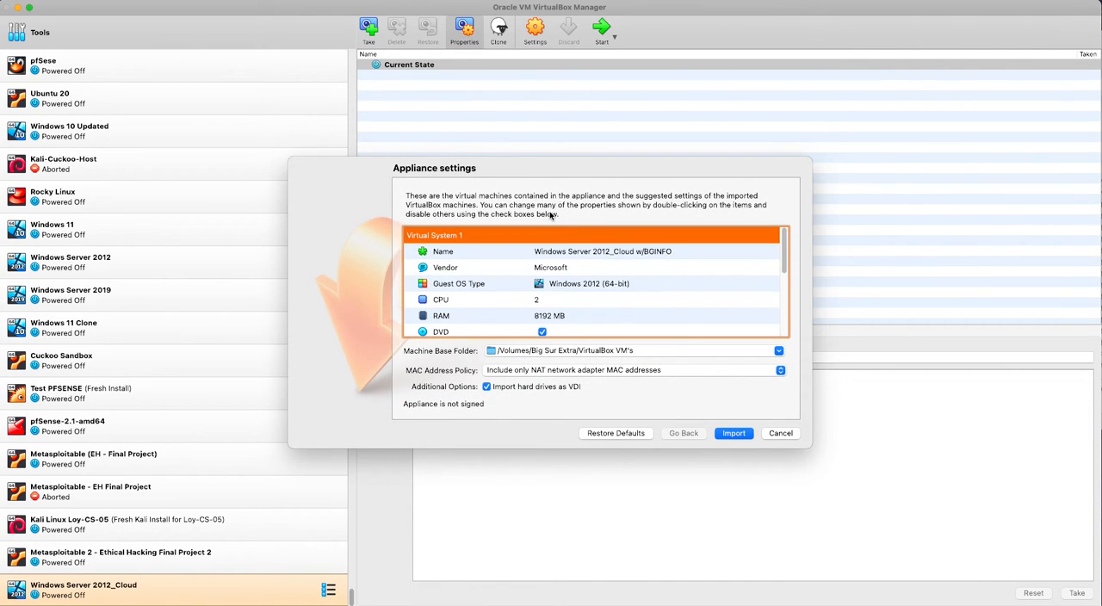
{"action": "scroll", "coordinate": [714, 316], "scroll_direction": "down", "scroll_amount": 2}
{"action": "left_click", "coordinate": [738, 434]}
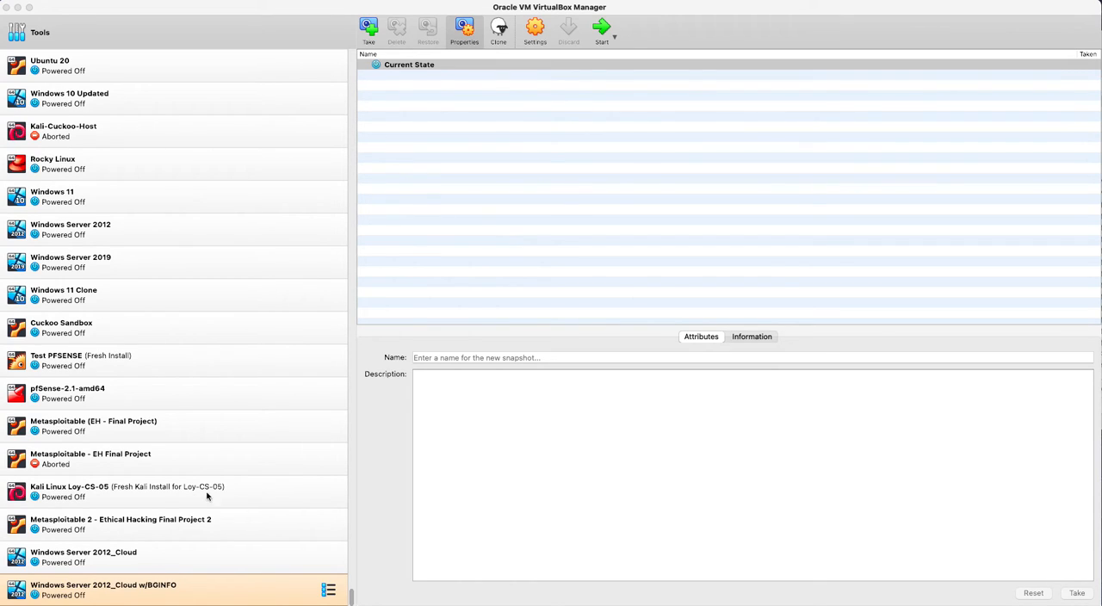
- Start the imported machine and accept the default regional settings and the license terms
{"action": "left_click", "coordinate": [602, 32]}
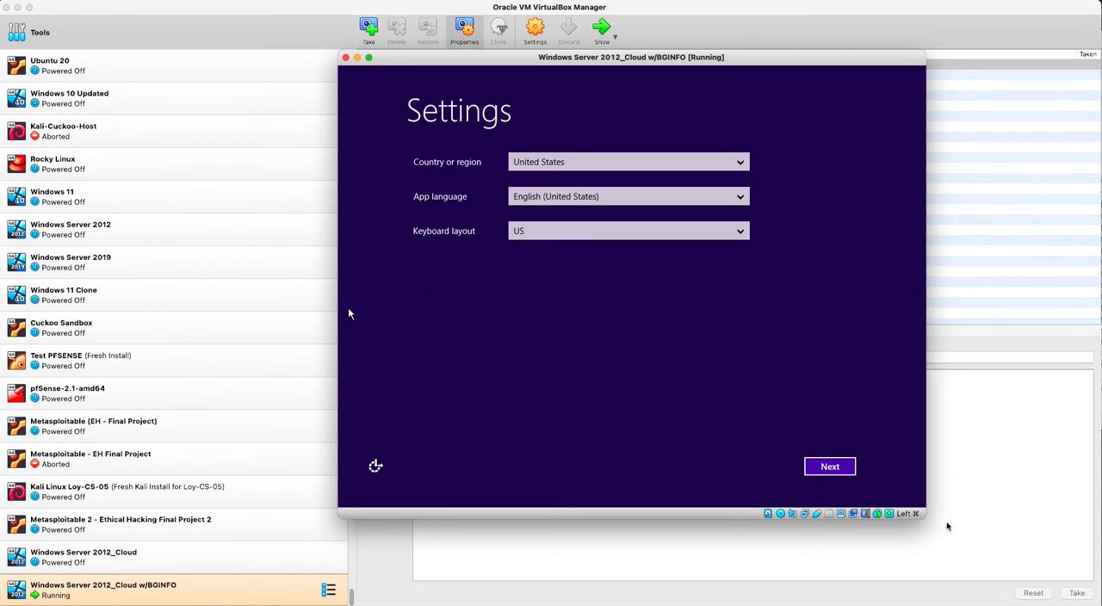
{"action": "left_click", "coordinate": [830, 466]}
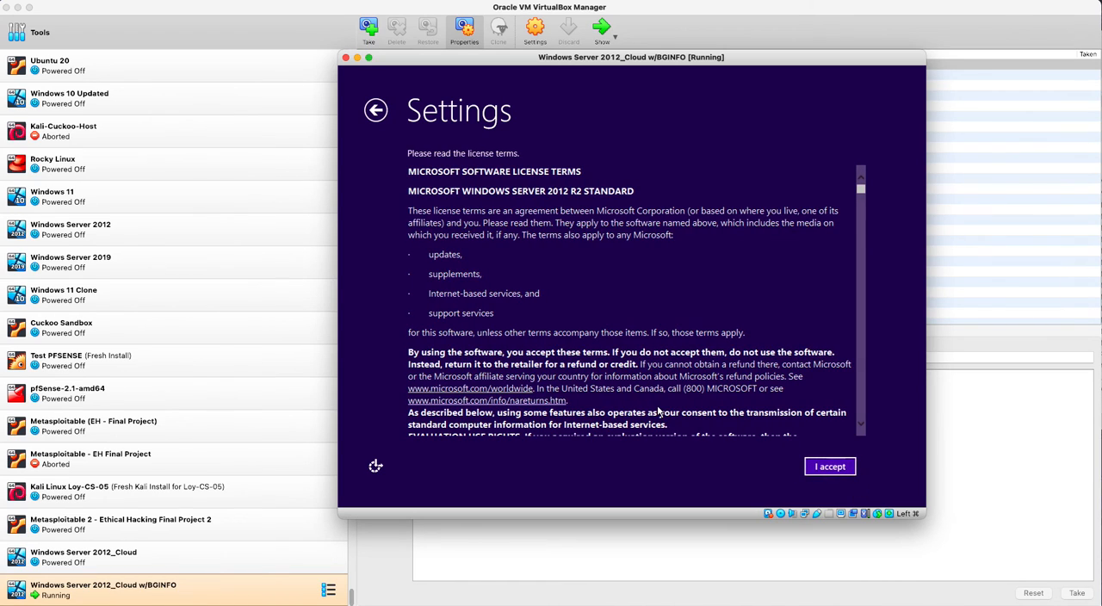
{"action": "left_click", "coordinate": [822, 466]}
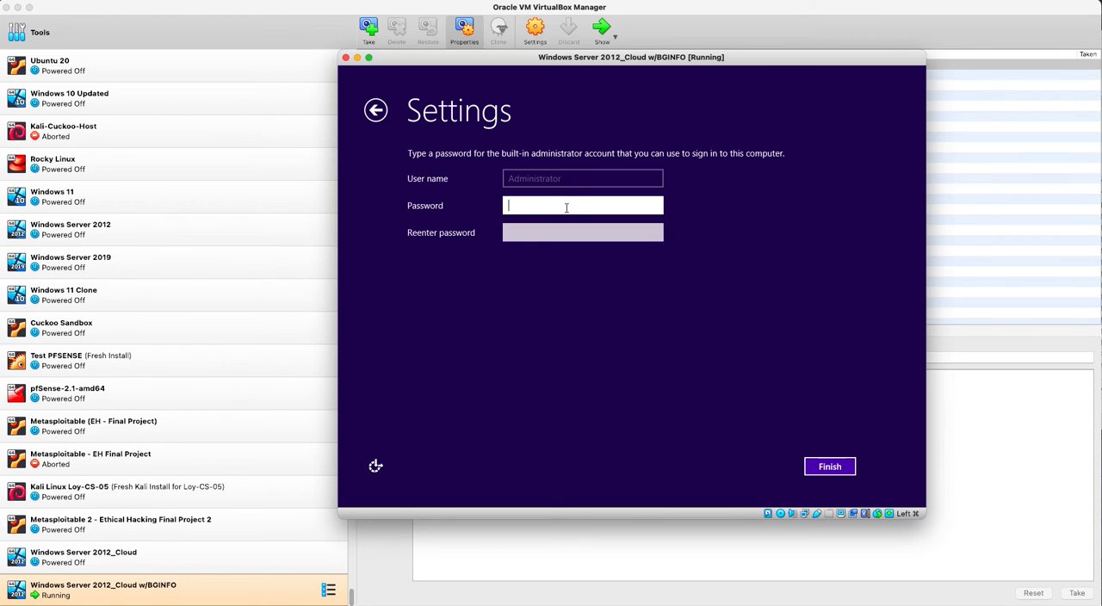
- Enter and re-enter a password for the built-in administrator account and finish the Windows setup
{"action": "type", "text": "P•••••••••••••"}
{"action": "key", "text": "Tab"}
{"action": "type", "text": "••••••••••••••"}
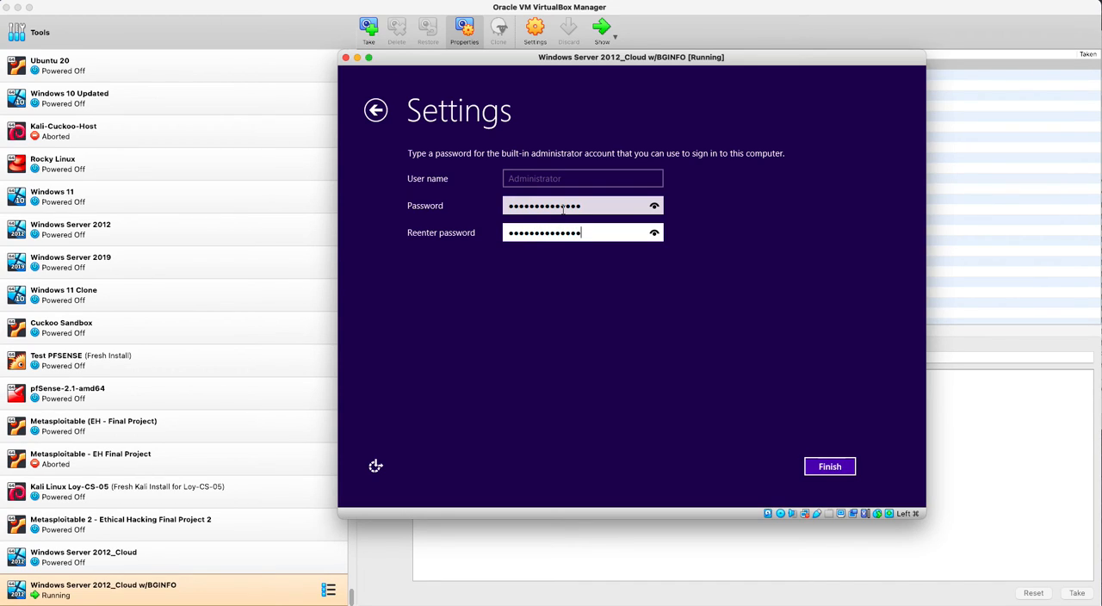
{"action": "key", "text": "Return"}
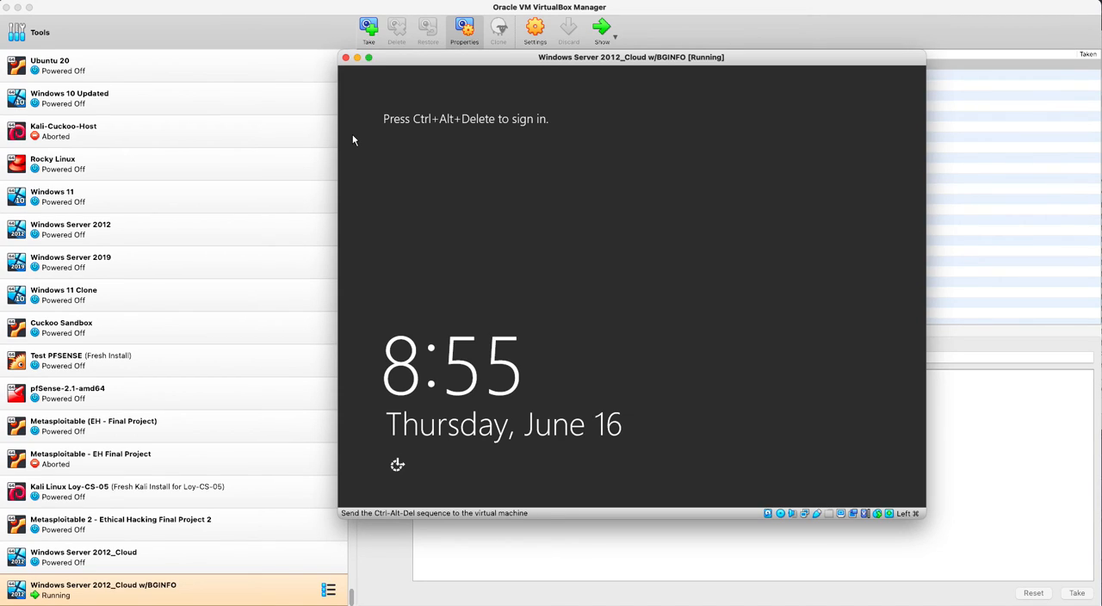
- Sign in to the administrator account with its password and allow device discovery on the network
{"action": "key", "text": "ctrl+alt+Delete"}
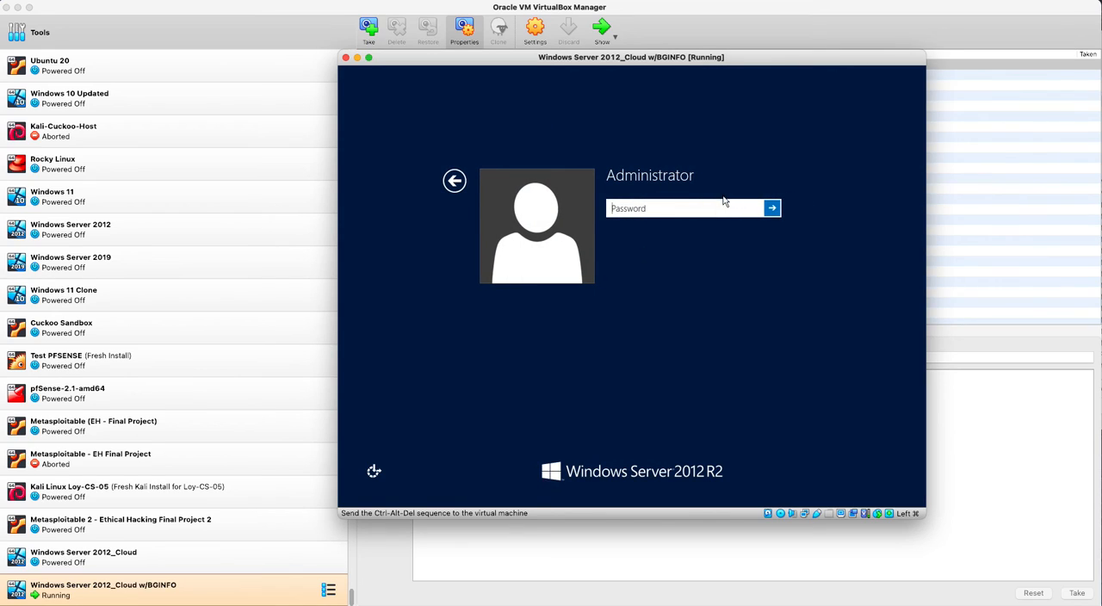
{"action": "type", "text": "••••••••••••••"}
{"action": "key", "text": "Return"}
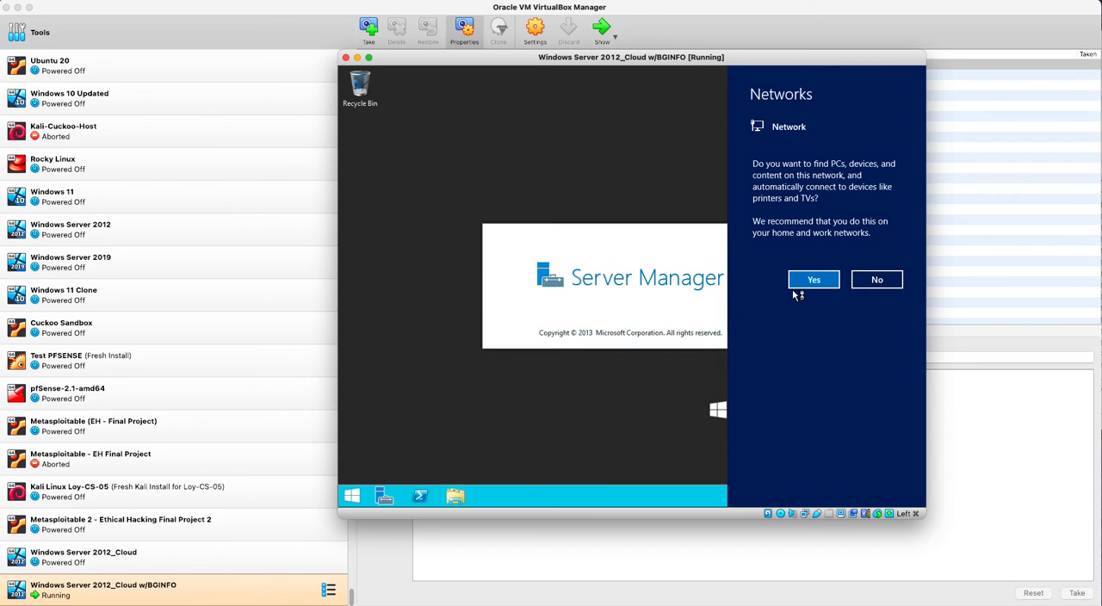
{"action": "left_click", "coordinate": [809, 282]}
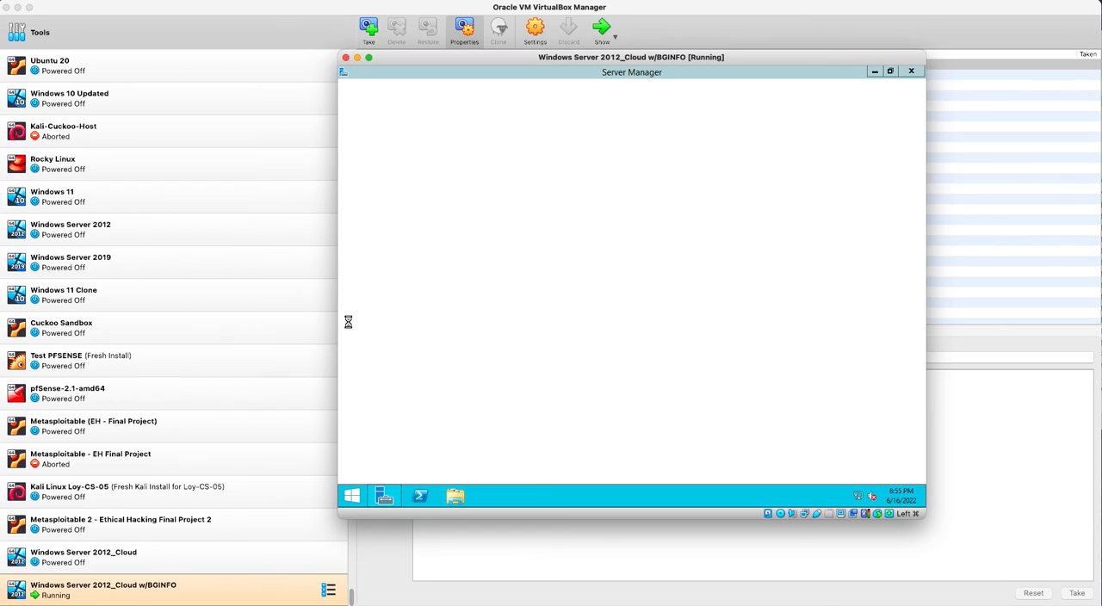
- Examine the contents of Local Disk (C:), the Downloads folder and This PC in File Explorer
{"action": "left_click", "coordinate": [456, 496]}
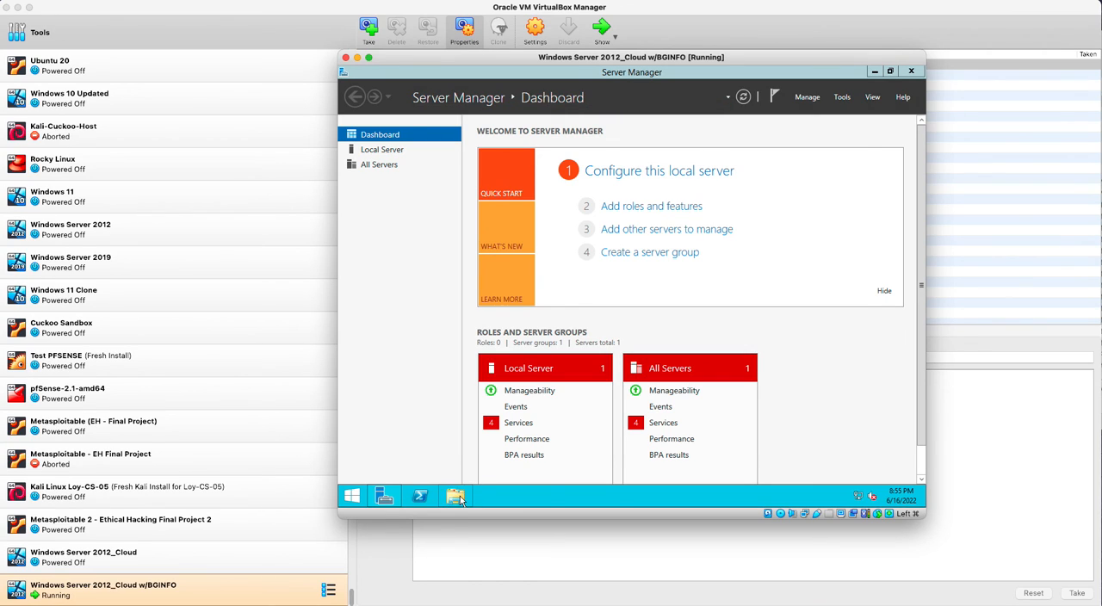
{"action": "double_click", "coordinate": [625, 309]}
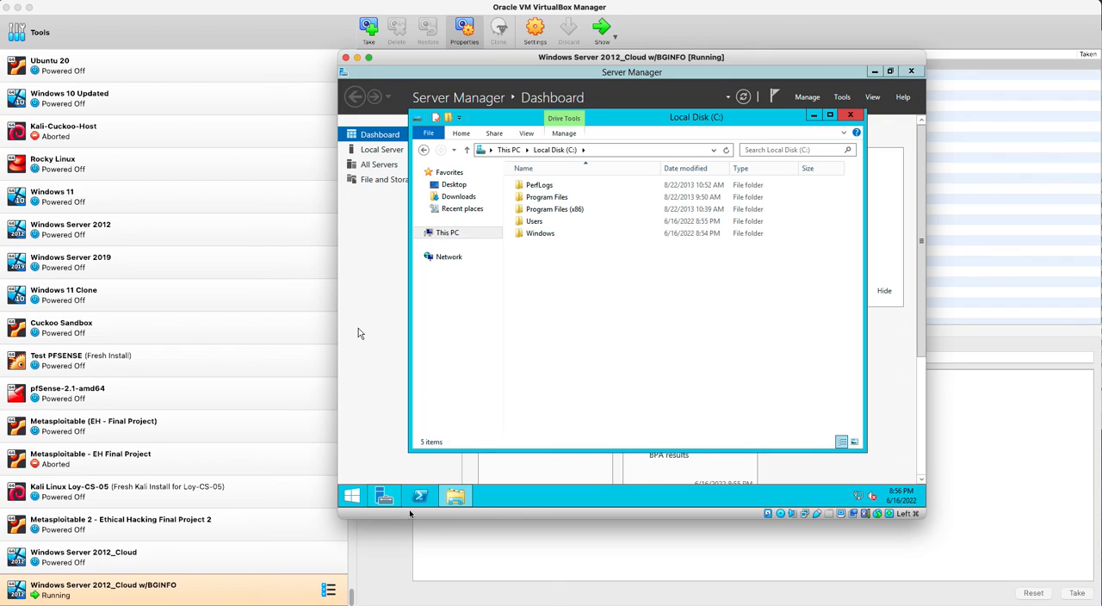
{"action": "left_click", "coordinate": [489, 196]}
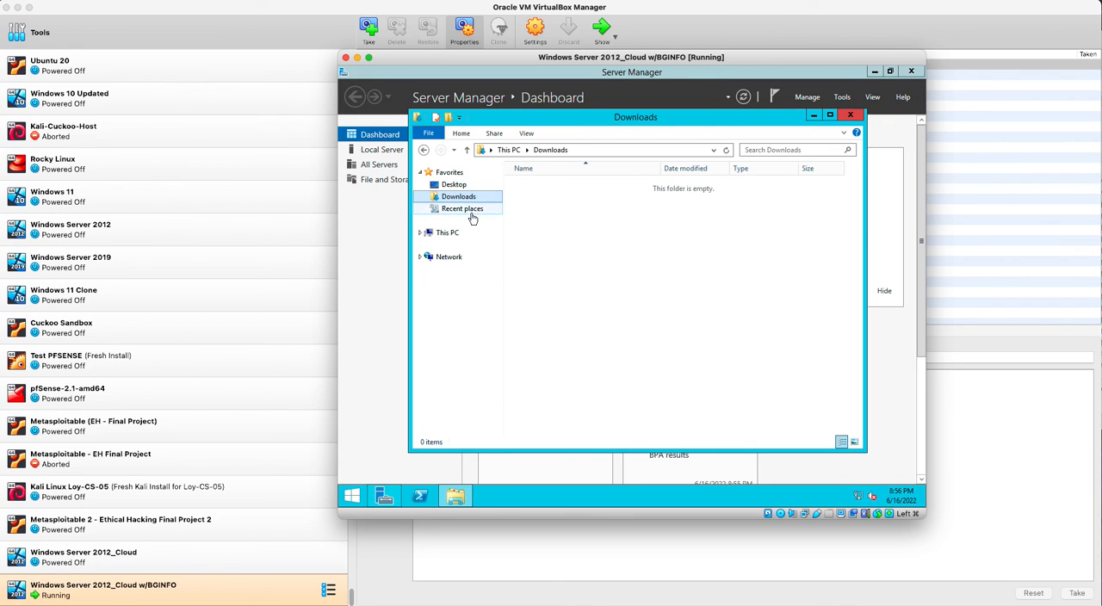
{"action": "left_click", "coordinate": [454, 235]}
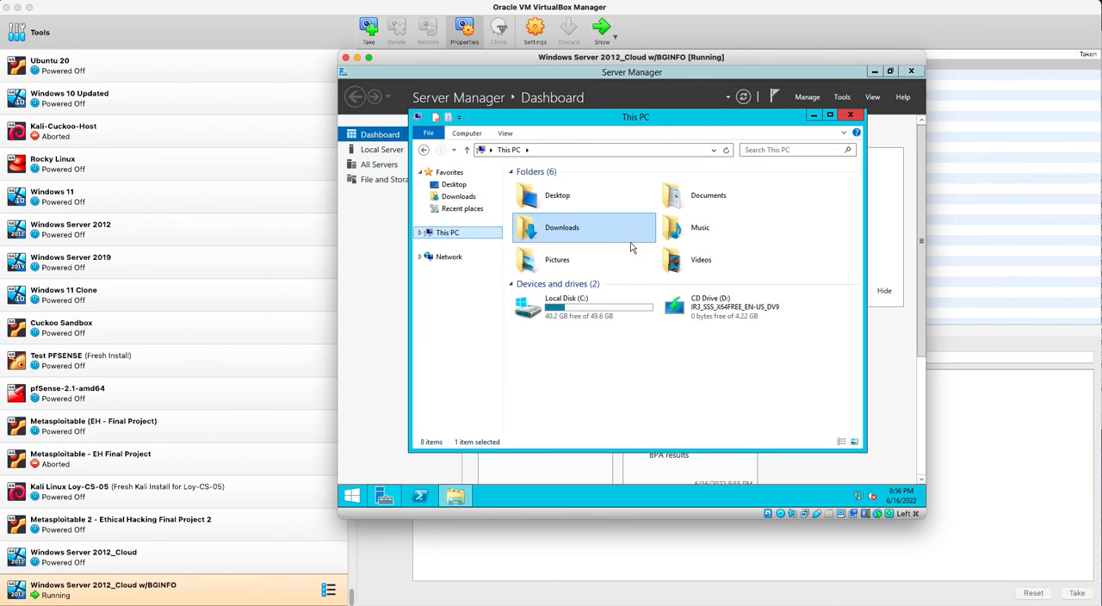